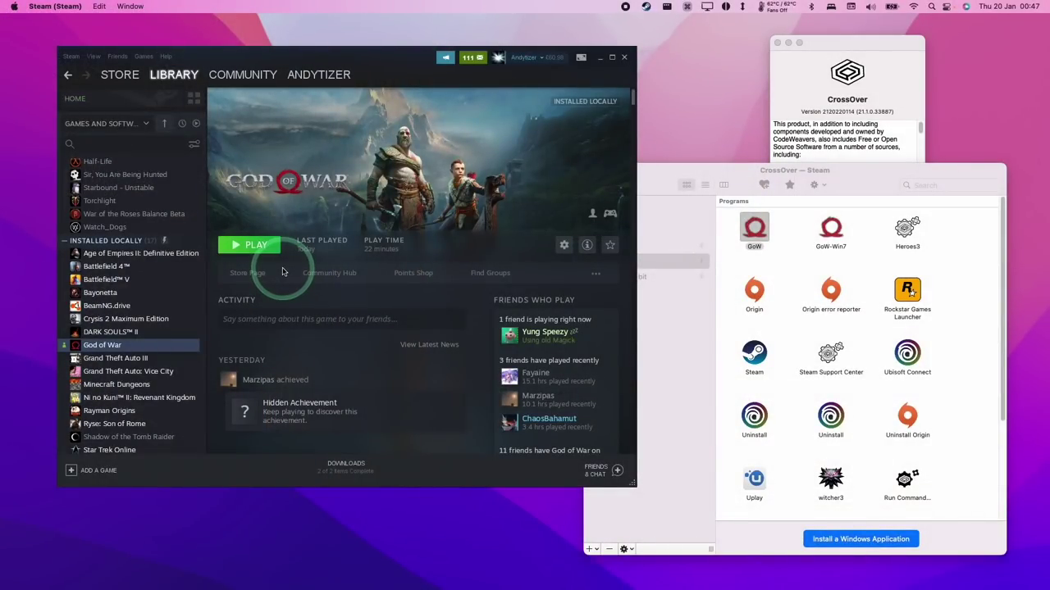
Launch God of War from the Steam library with the PLAY button
left_click(255, 246)
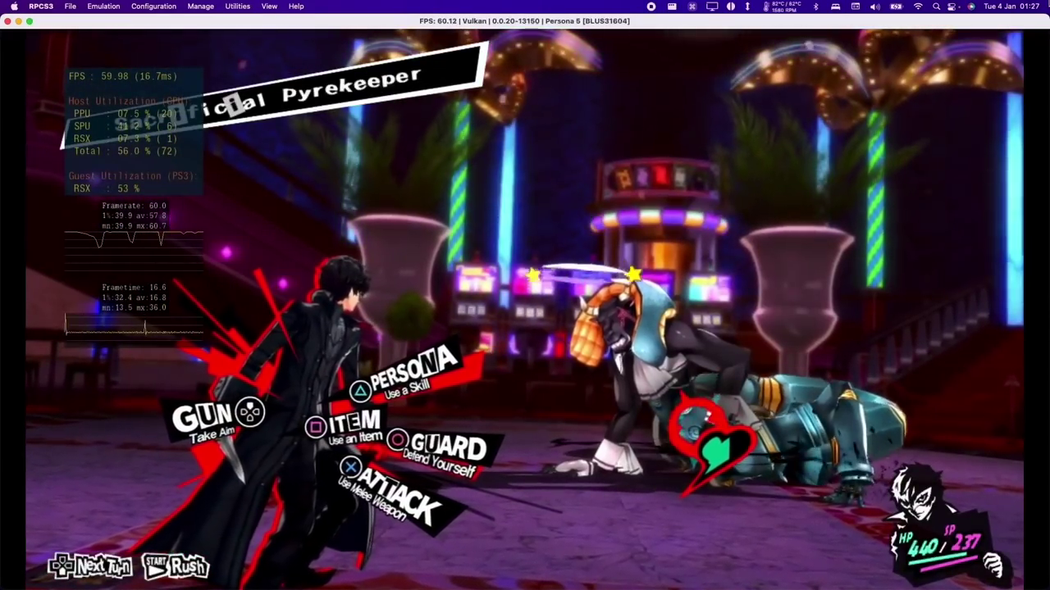
Open the Persona skill list during the Persona 5 battle in RPCS3
key("v")
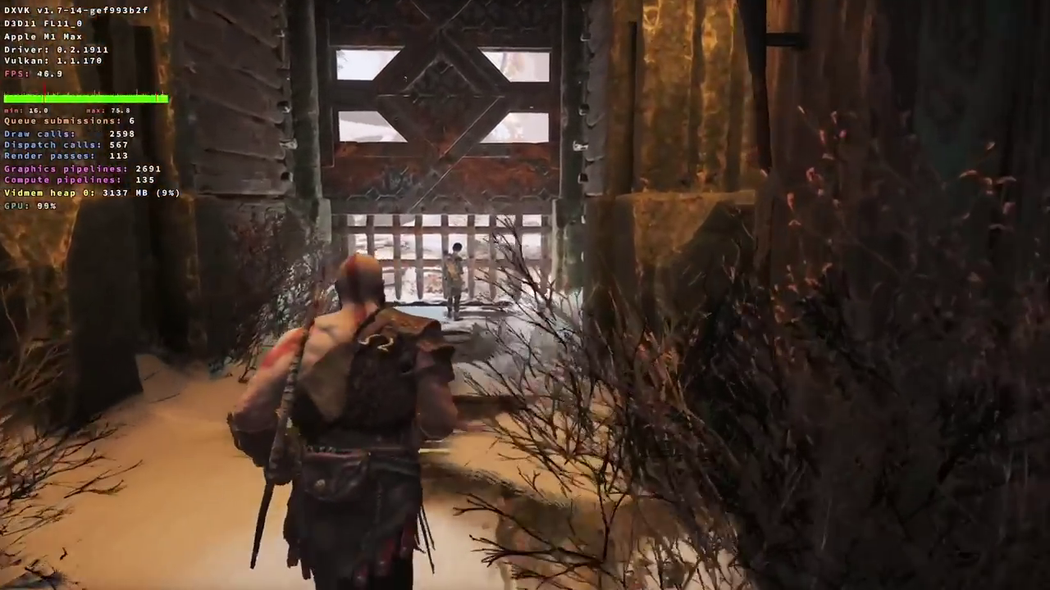
Walk Kratos to the gate toward Atreus and raise his axe
key("w")
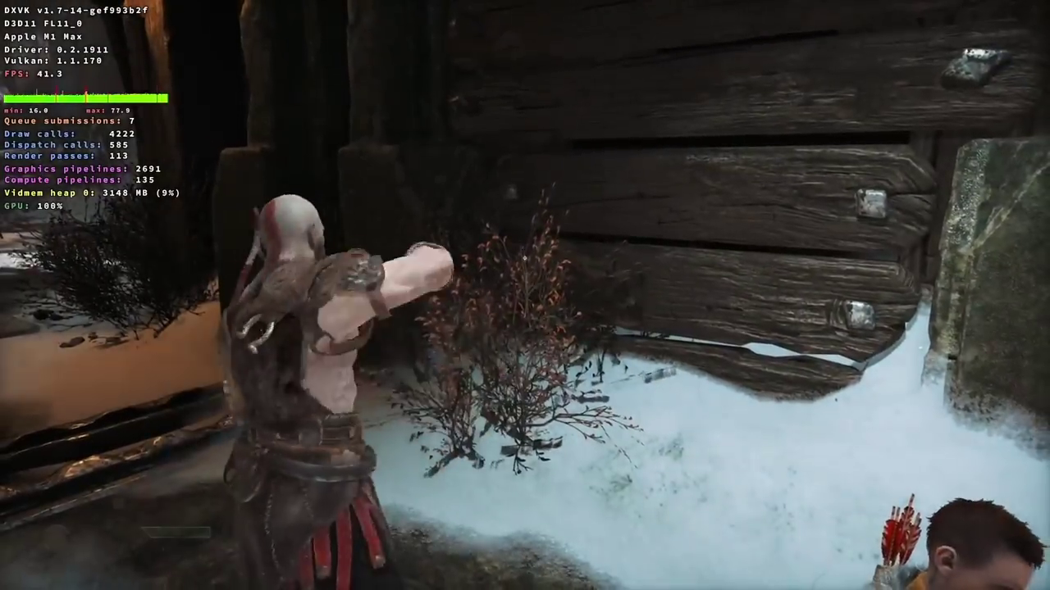
key("q")
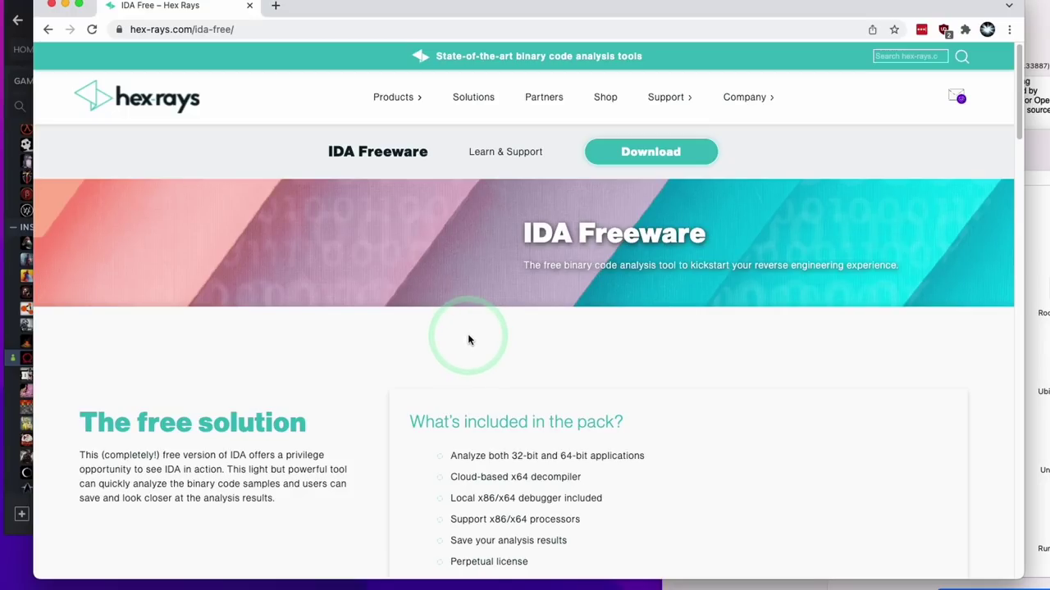
Download the IDA Freeware for Mac ARM zip from Hex-Rays' download section
left_click(646, 155)
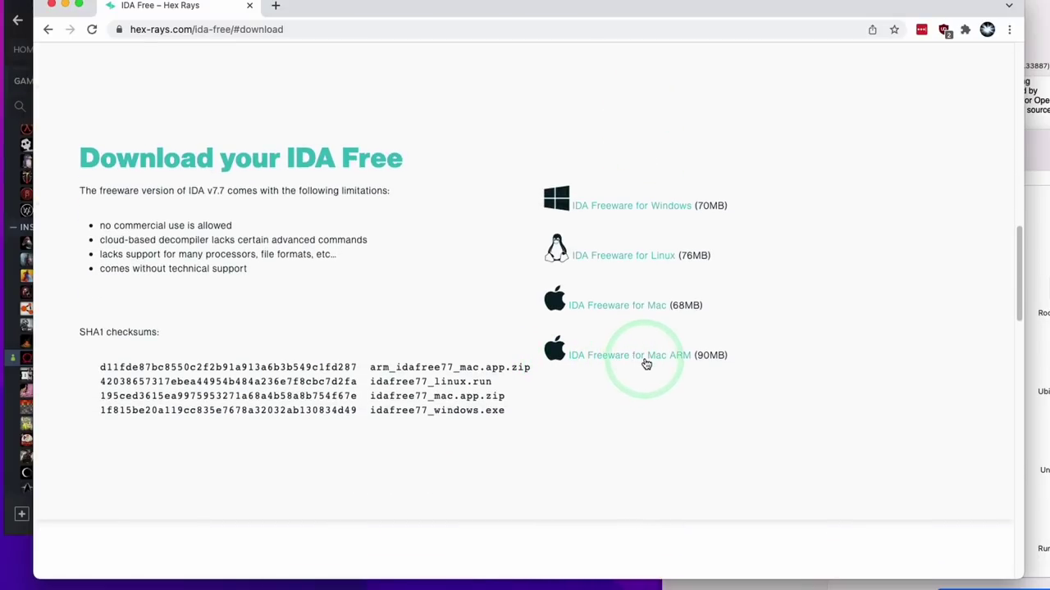
left_click(589, 364)
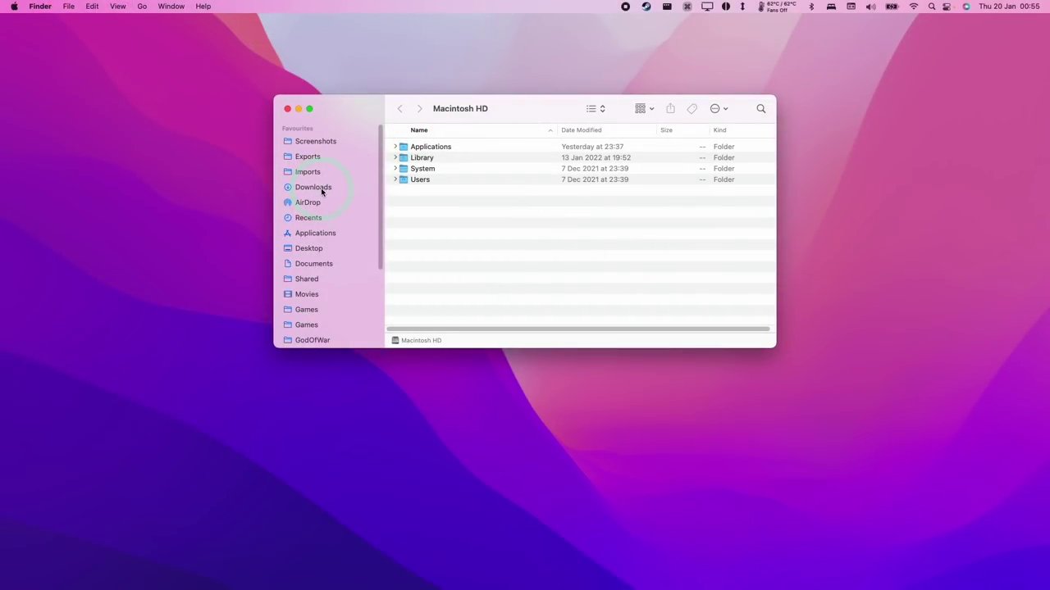
Unzip arm_idafree77_mac.app.zip in Downloads and open the extracted arm_idafree77_mac installer
left_click(320, 189)
left_click(437, 146)
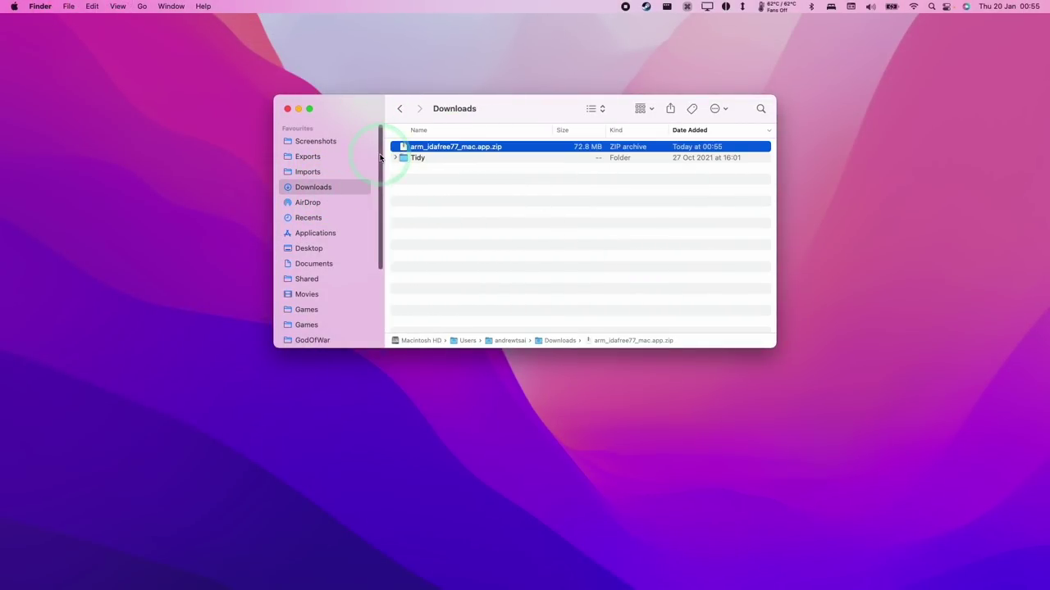
double_click(438, 149)
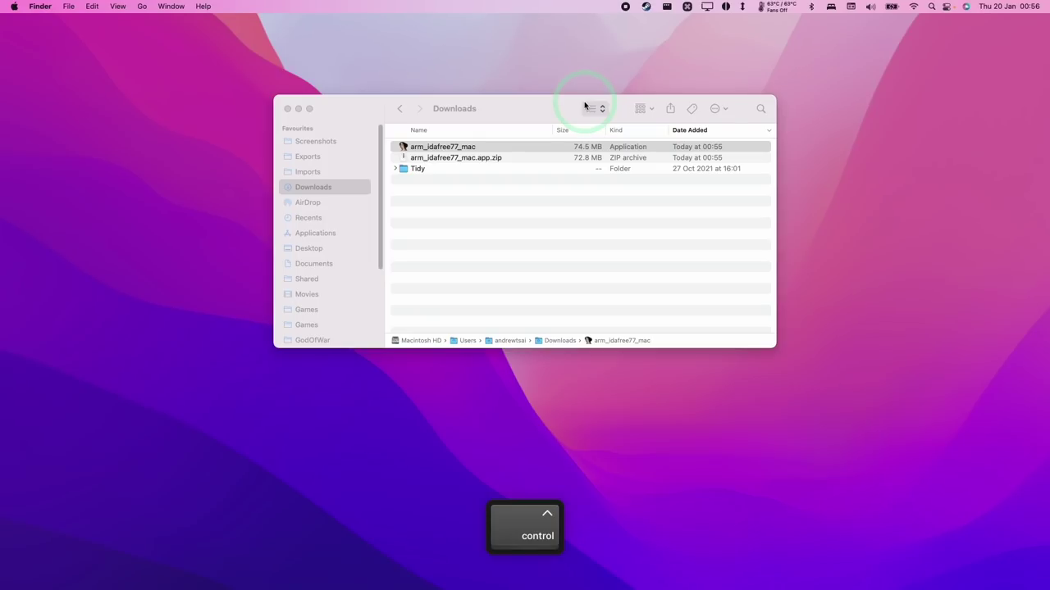
left_click(438, 148, "ctrl")
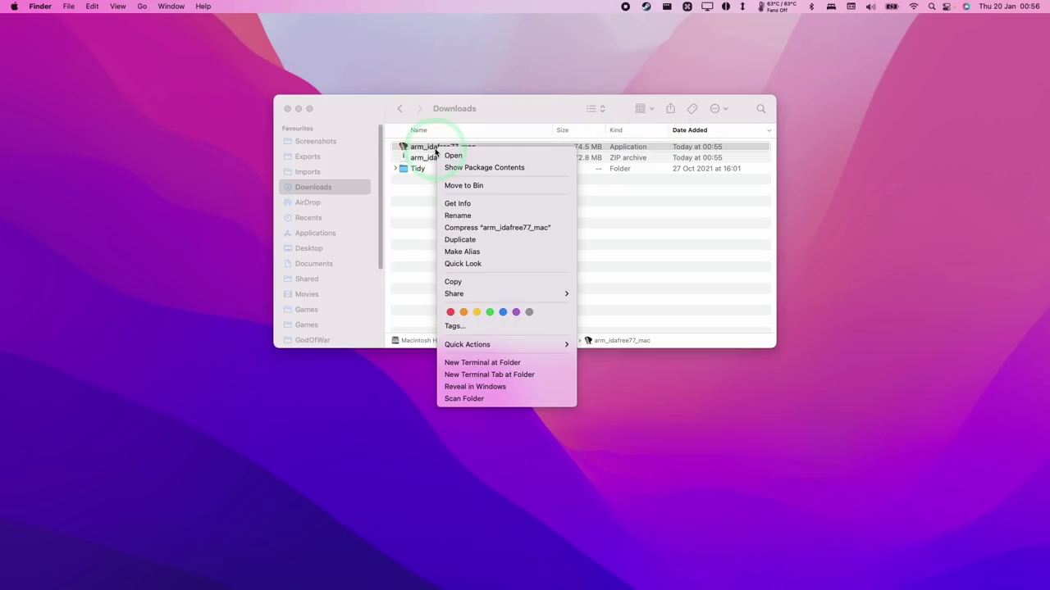
left_click(454, 155)
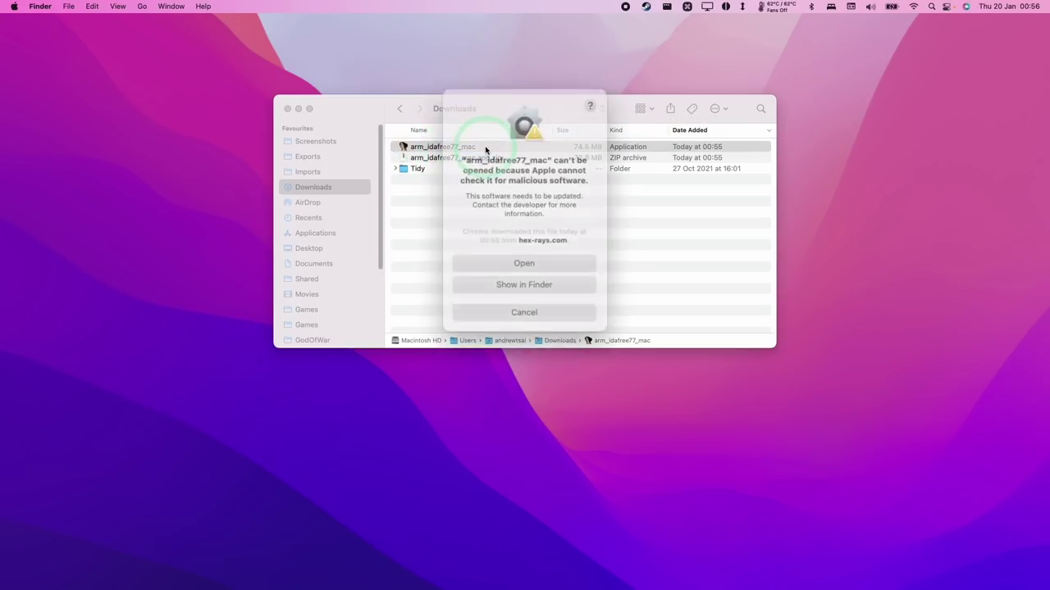
Confirm the security warning, accept the licence, and install IDA Freeware 7.7 with a desktop shortcut
left_click(528, 258)
left_click(636, 395)
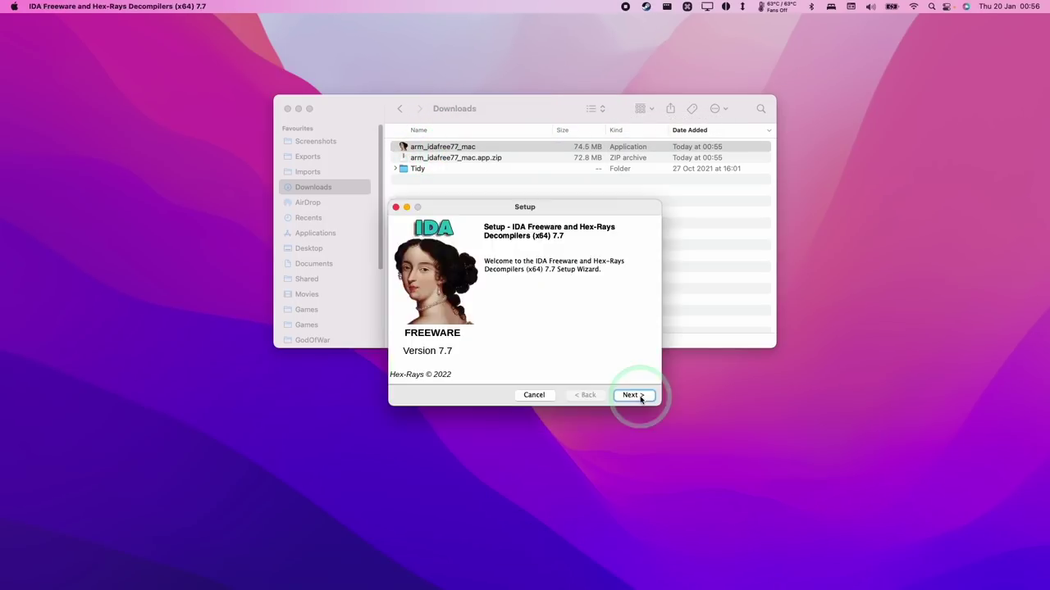
left_click(529, 357)
left_click(642, 395)
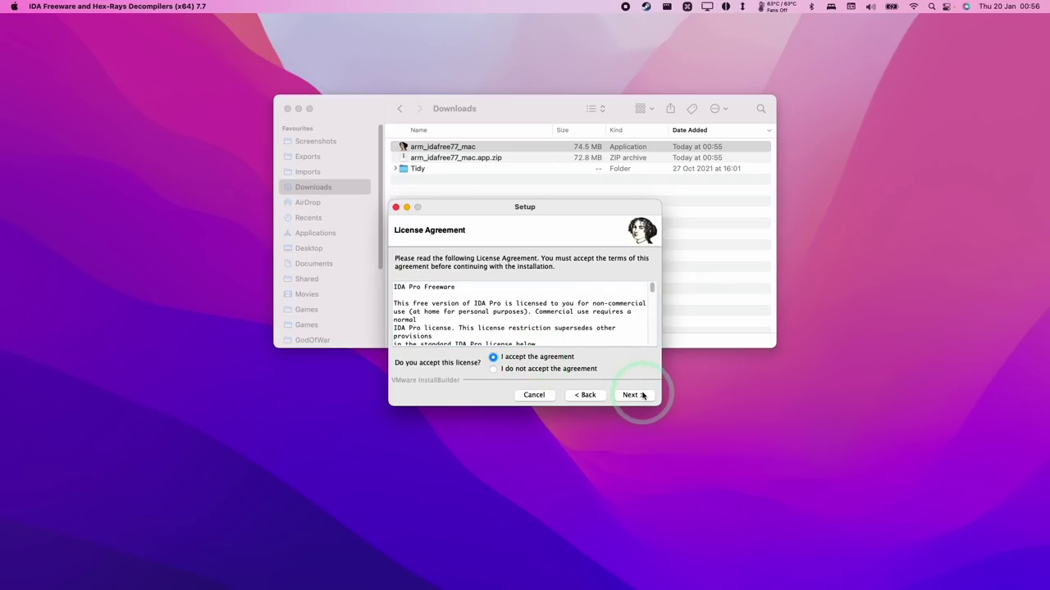
left_click(632, 396)
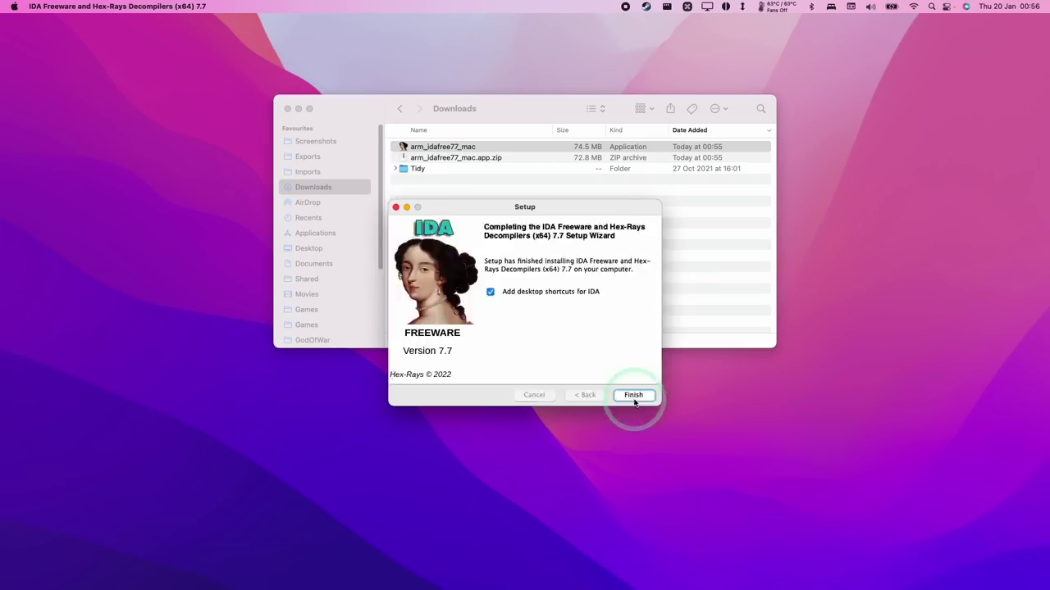
left_click(649, 396)
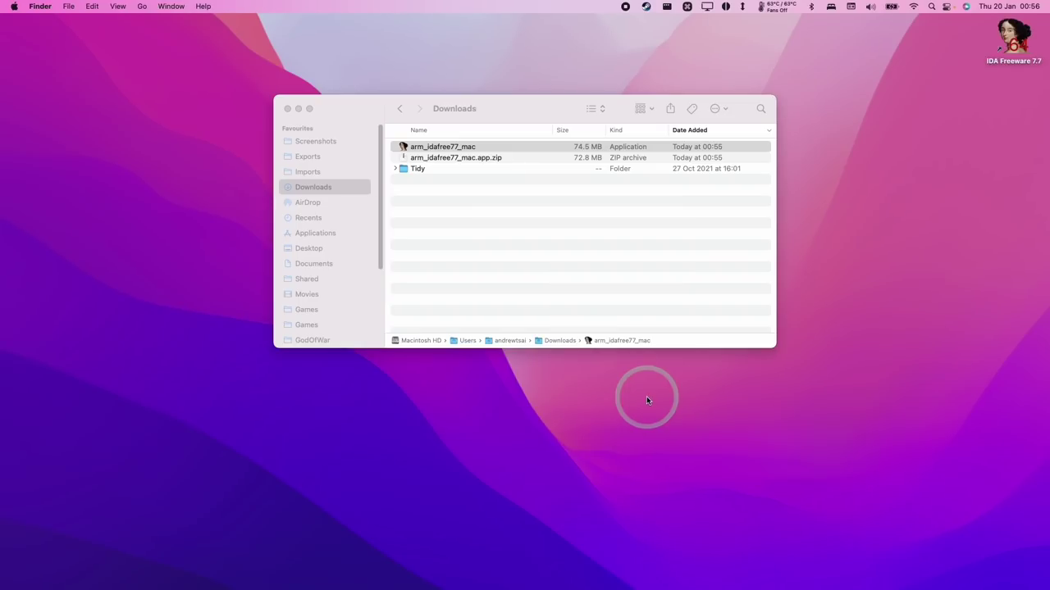
Reveal the original IDA Freeware 7.7 folder in Applications from its desktop shortcut
left_click(575, 500)
left_click(552, 170)
left_click(1013, 39)
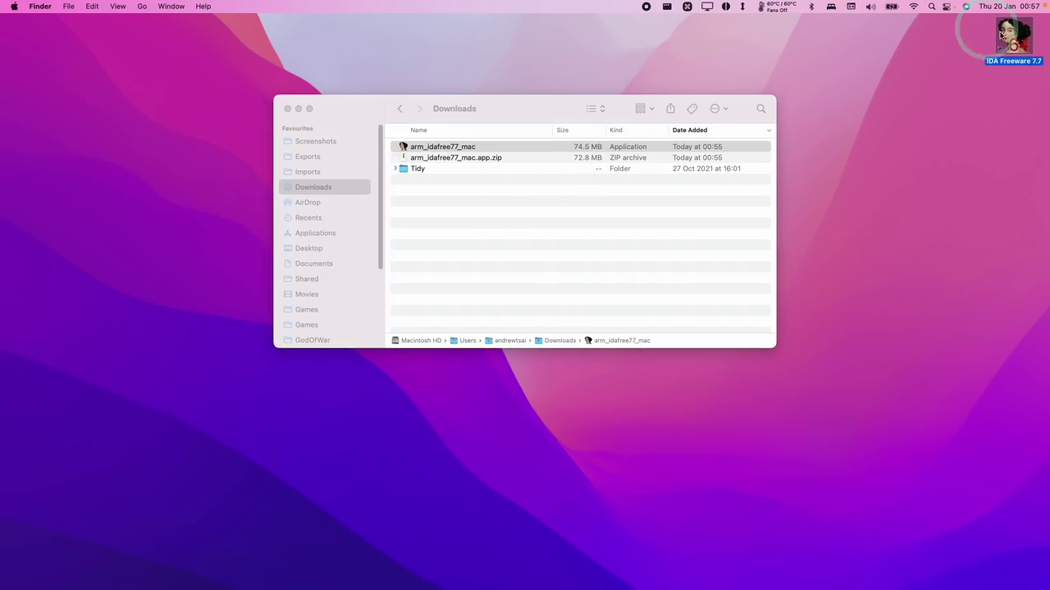
key("super+r")
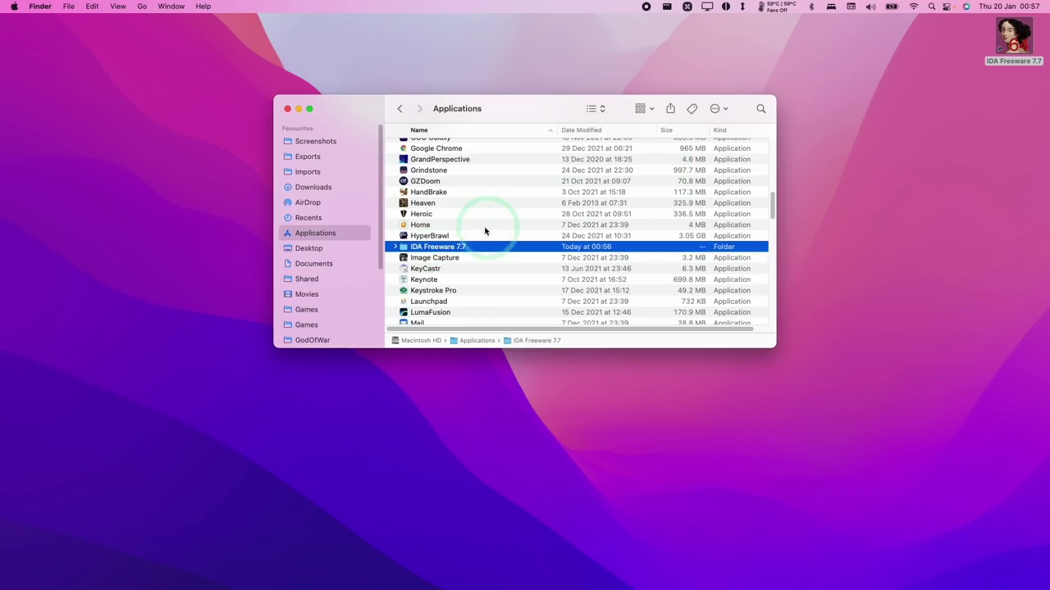
Launch ida64 from the IDA Freeware 7.7 folder and dismiss the About notice
double_click(420, 247)
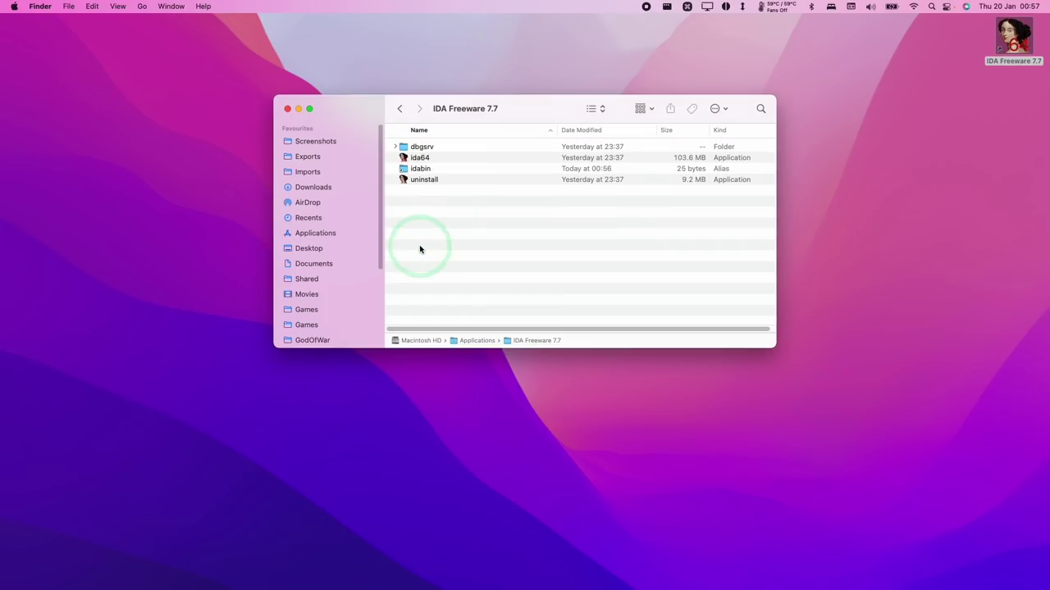
left_click(423, 158)
left_click(424, 160)
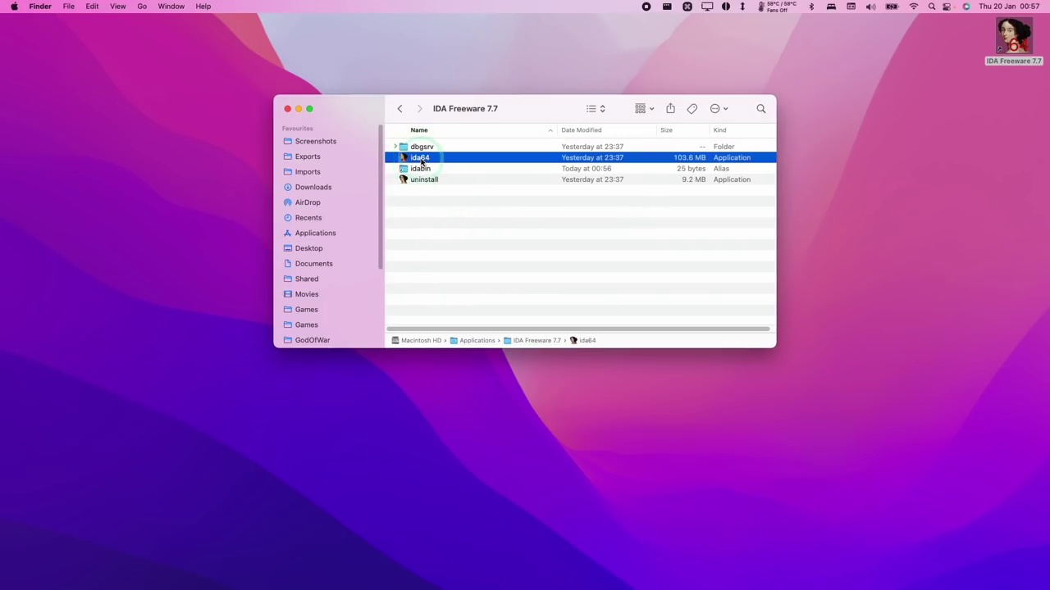
left_click(519, 377)
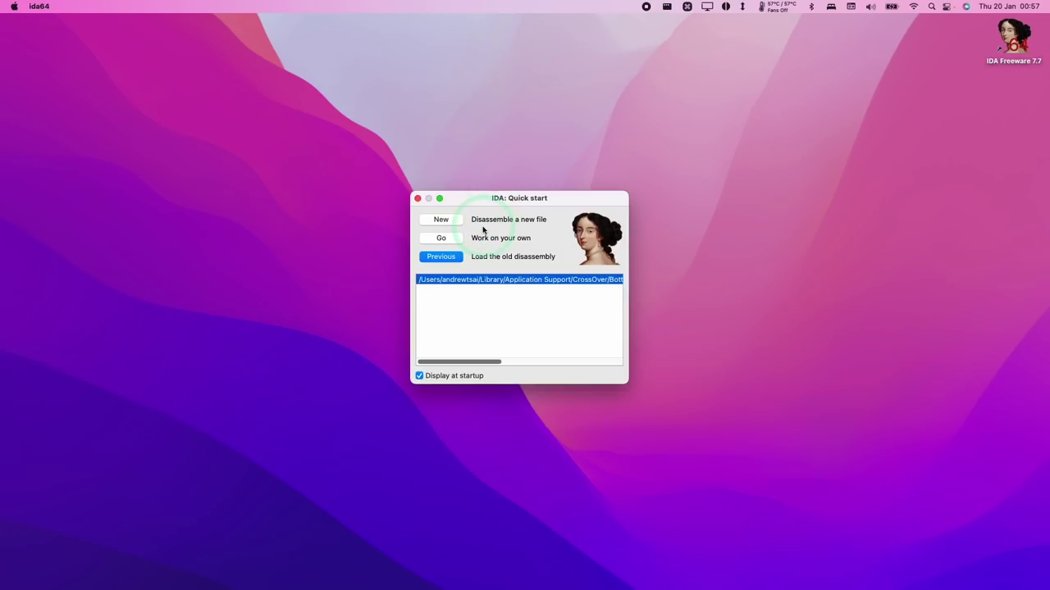
Start a new disassembly in IDA and bring CrossOver's Steam bottle window forward
left_click(447, 222)
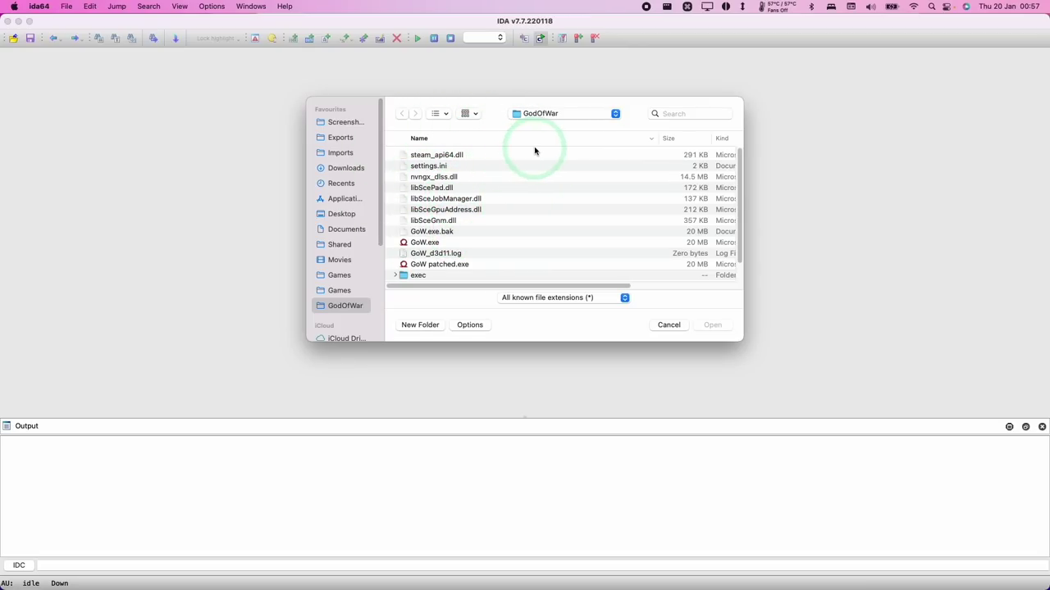
left_click(465, 570)
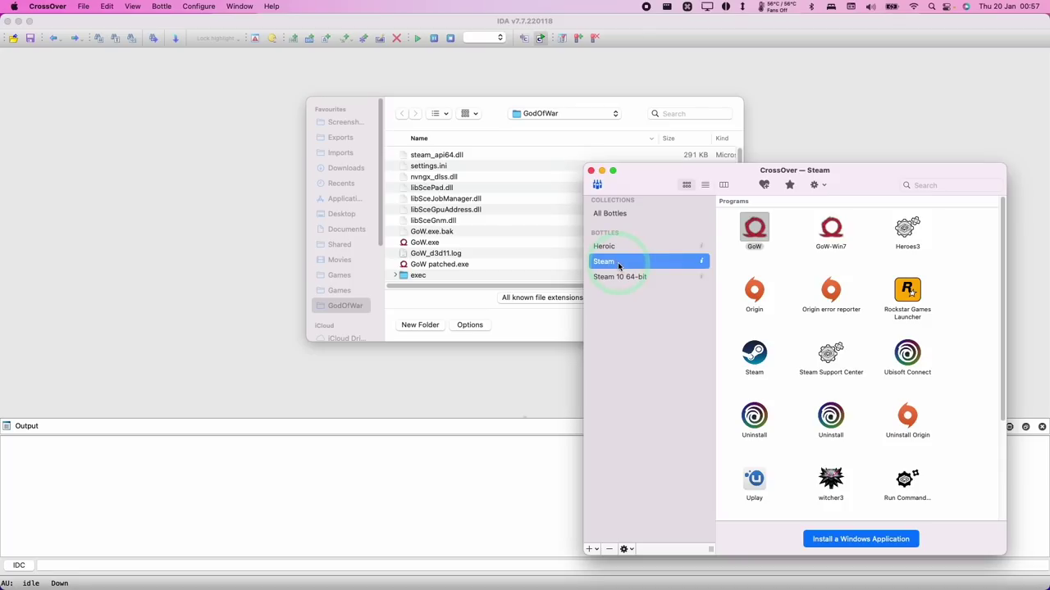
Open the Steam bottle's C drive and expand Program Files (x86) > Steam
key("ctrl")
left_click(616, 265, "ctrl")
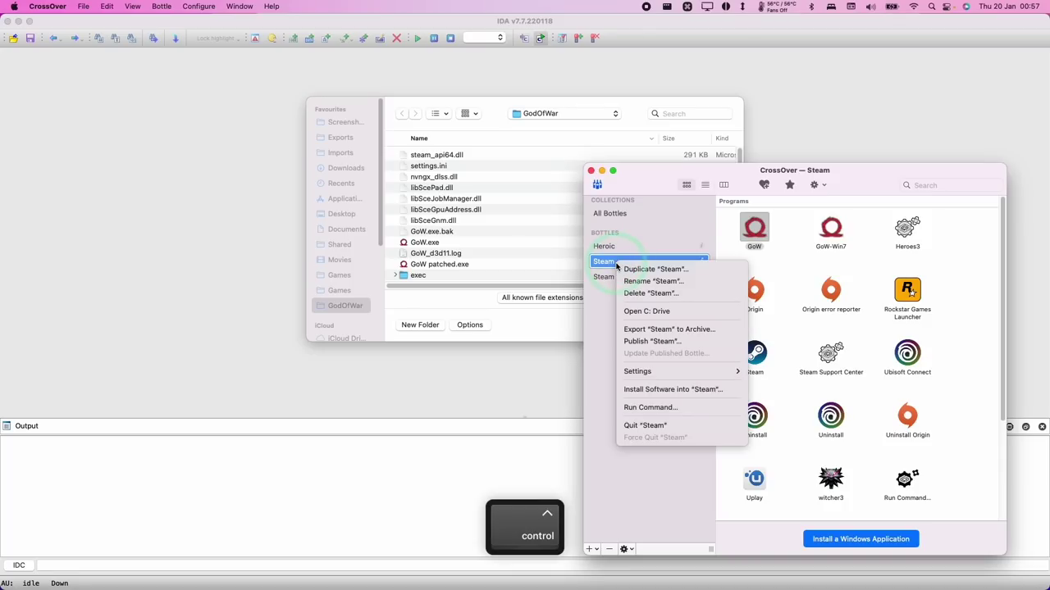
left_click(654, 311)
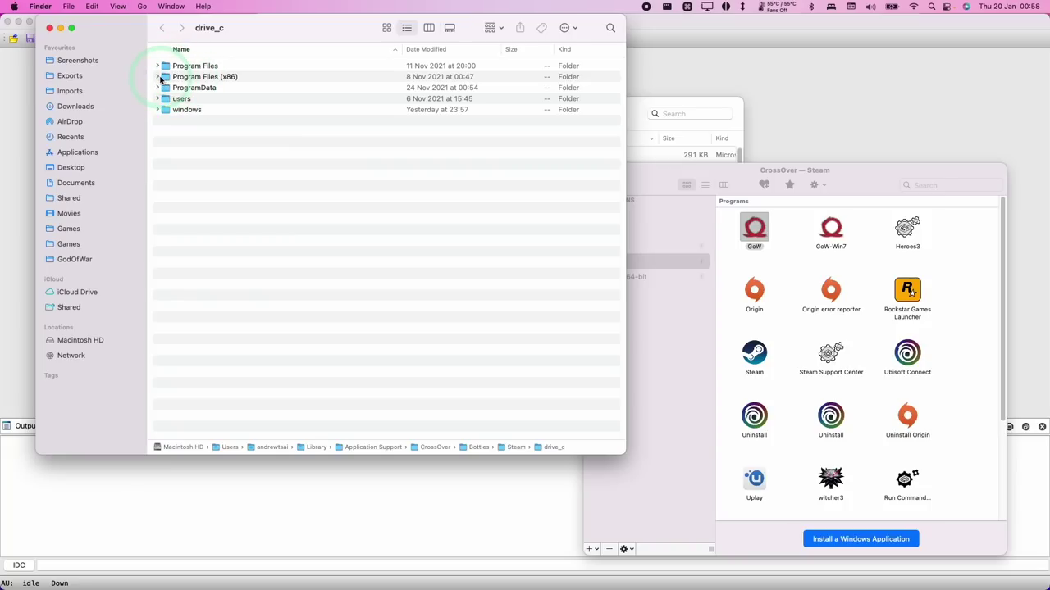
left_click(157, 76)
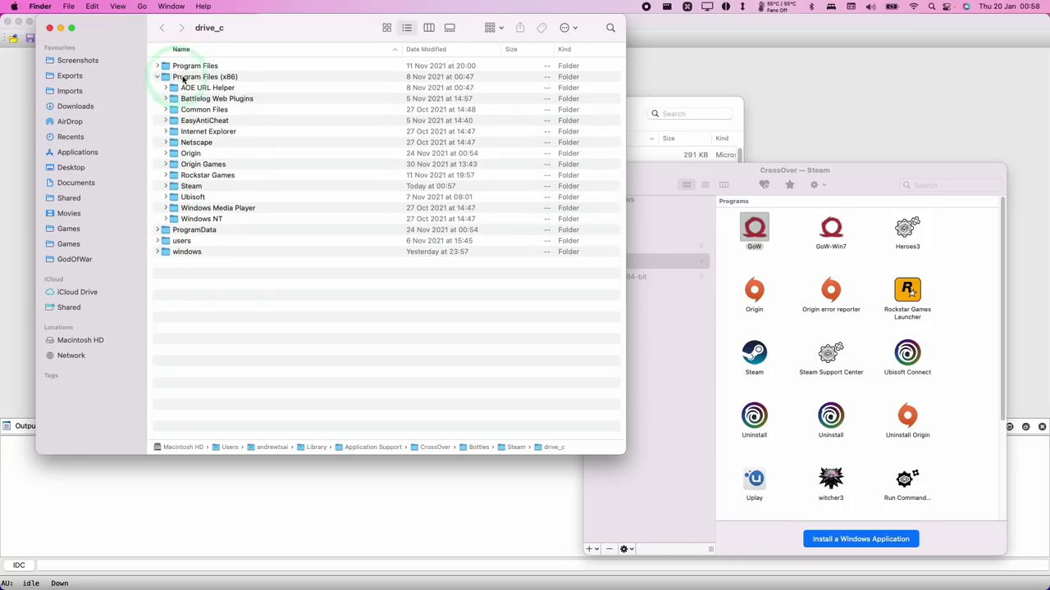
left_click(167, 184)
Add steamapps/common/GodOfWar to Finder's Favourites and close the window
scroll(199, 270, "down", 12)
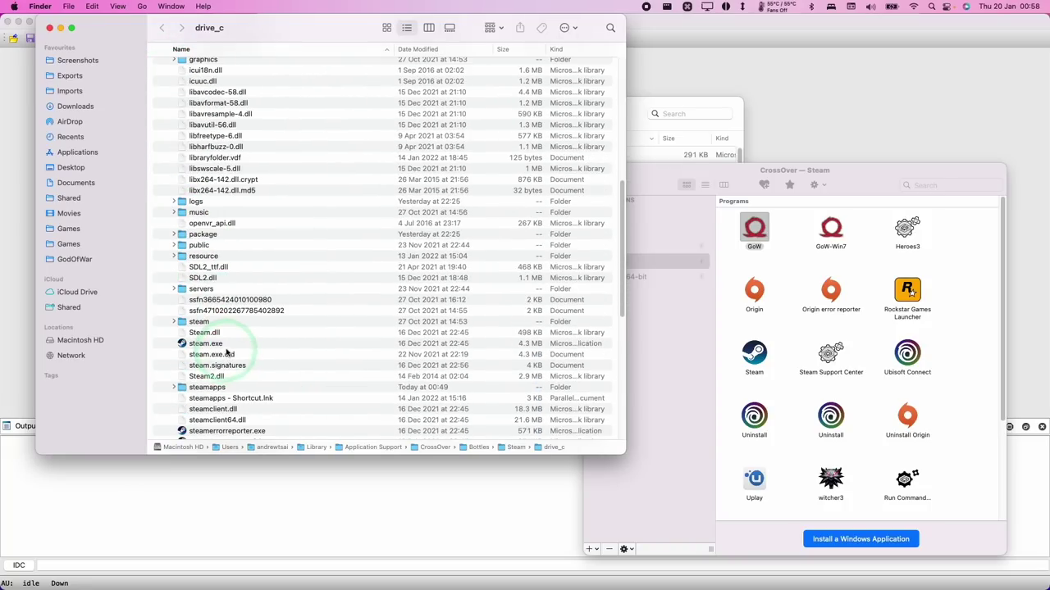
double_click(203, 387)
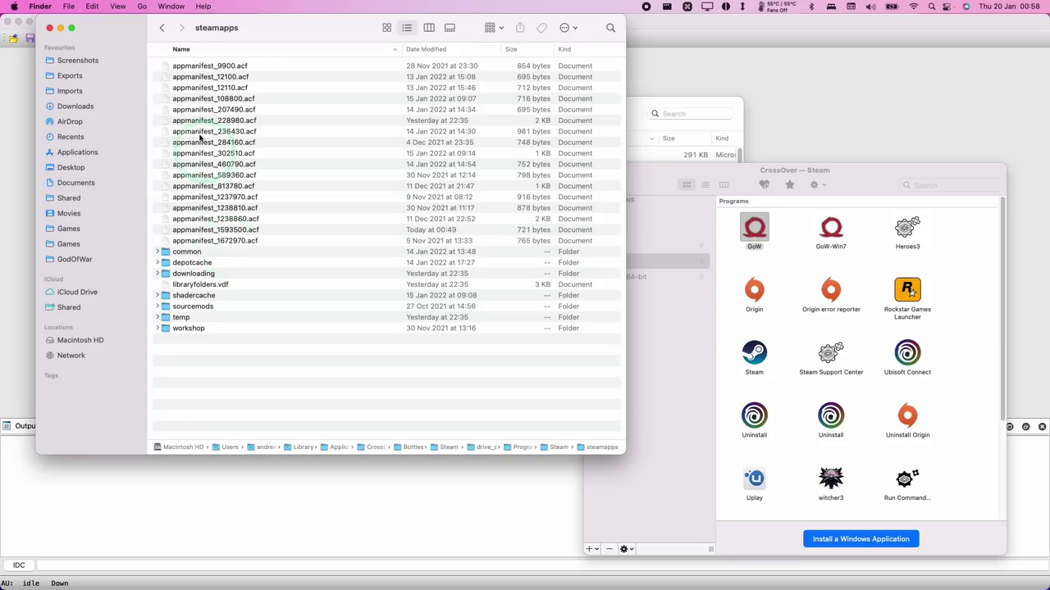
double_click(187, 252)
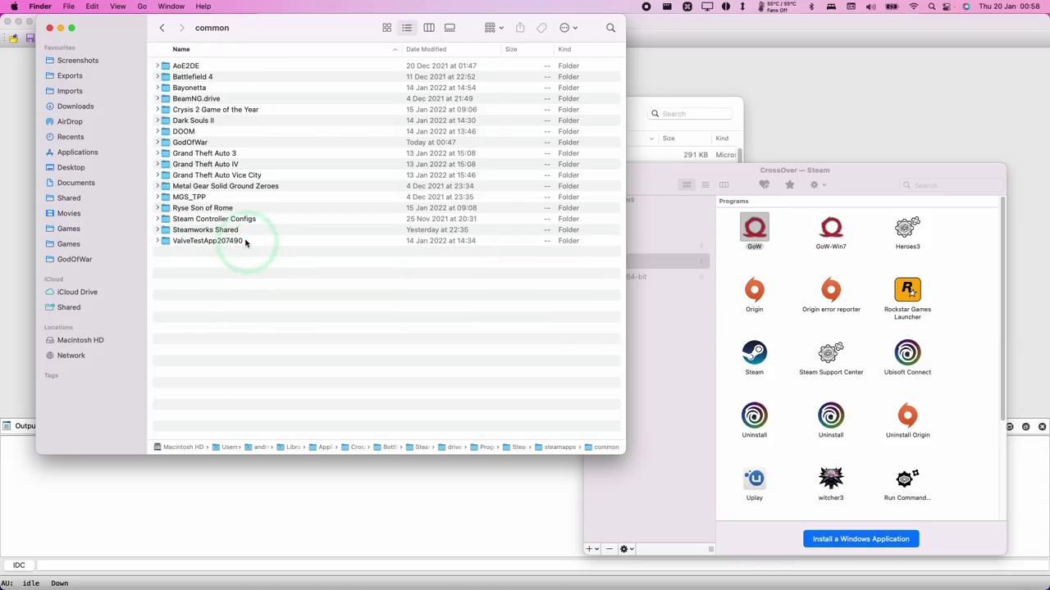
left_click(190, 144)
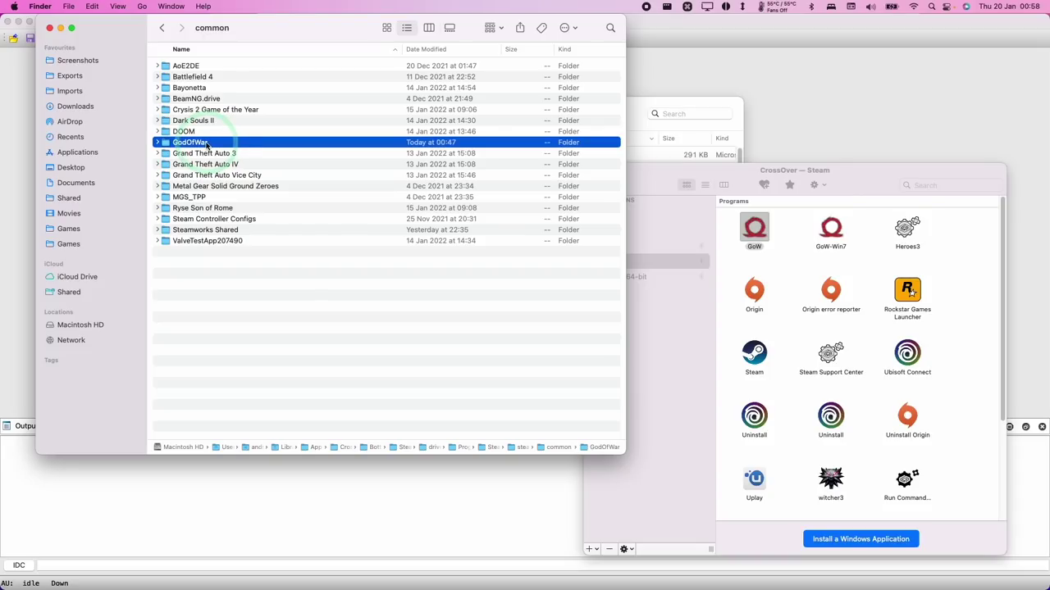
left_click_drag(207, 146, 105, 257)
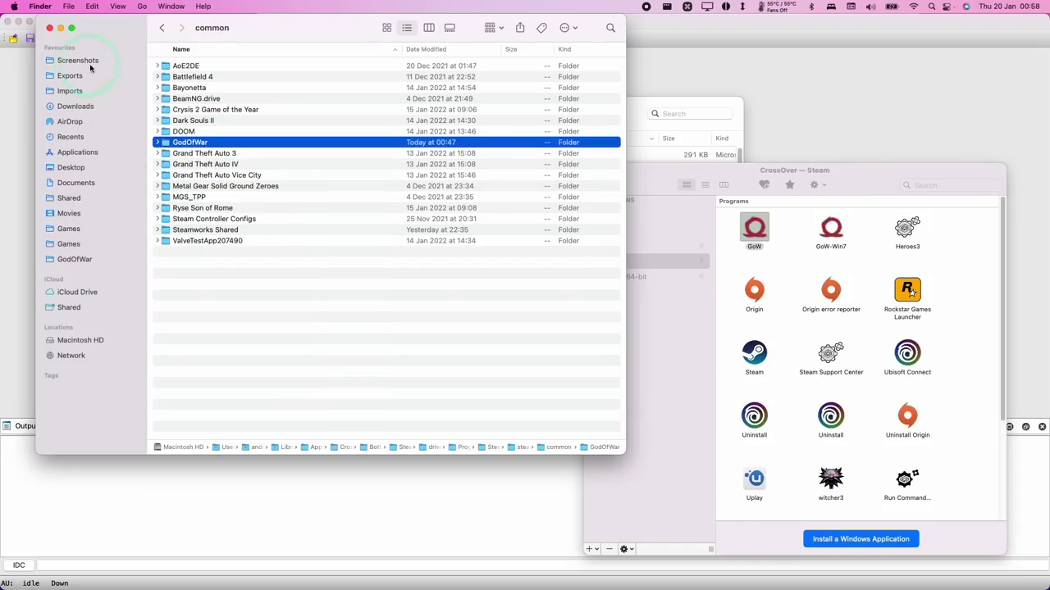
left_click(51, 30)
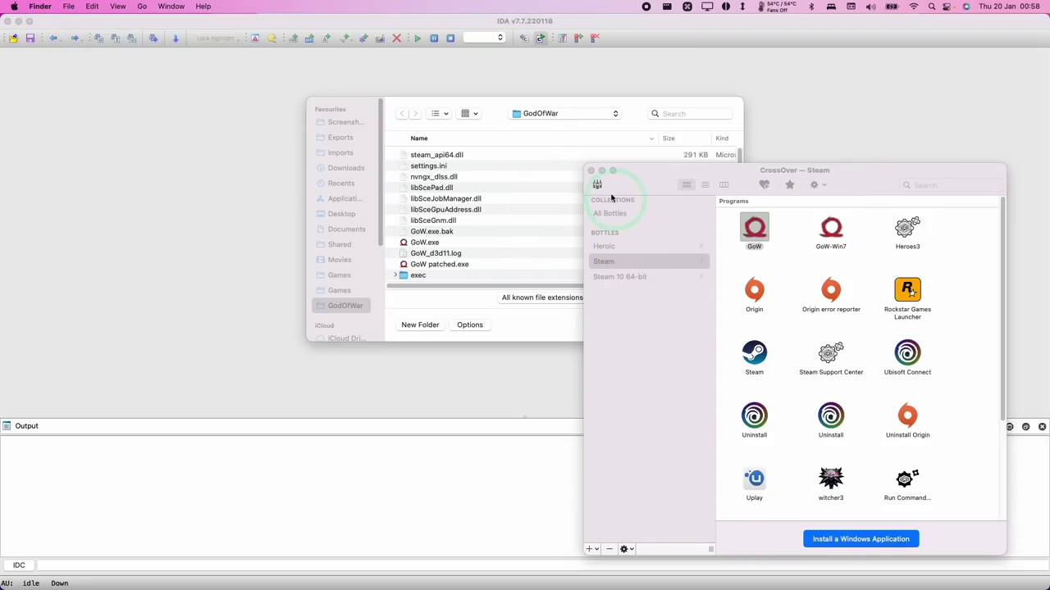
Open GoW.exe from the GodOfWar folder in IDA's file dialog
left_click(602, 170)
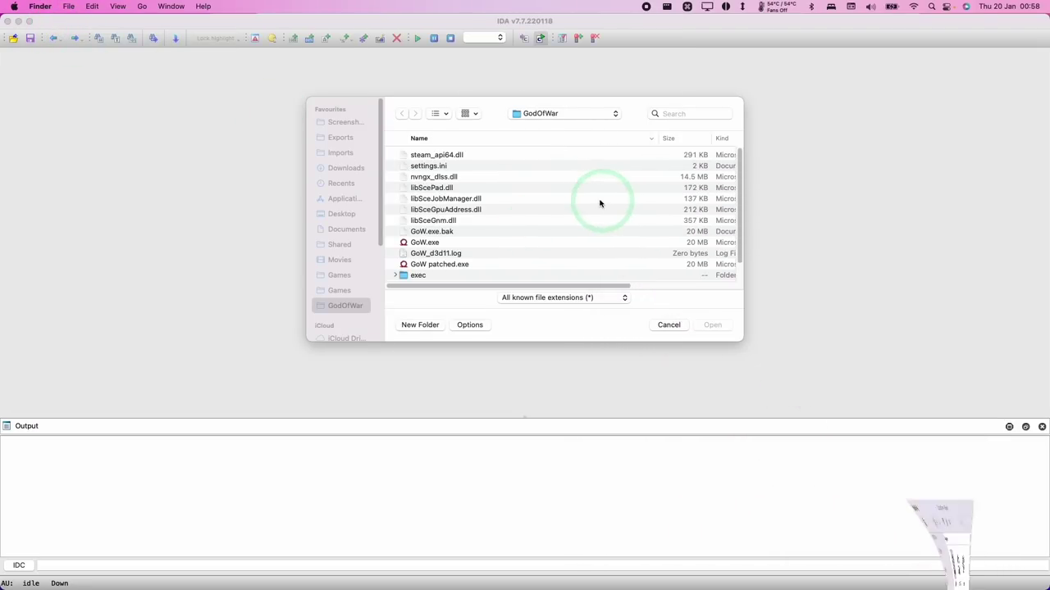
left_click(343, 302)
left_click(347, 311)
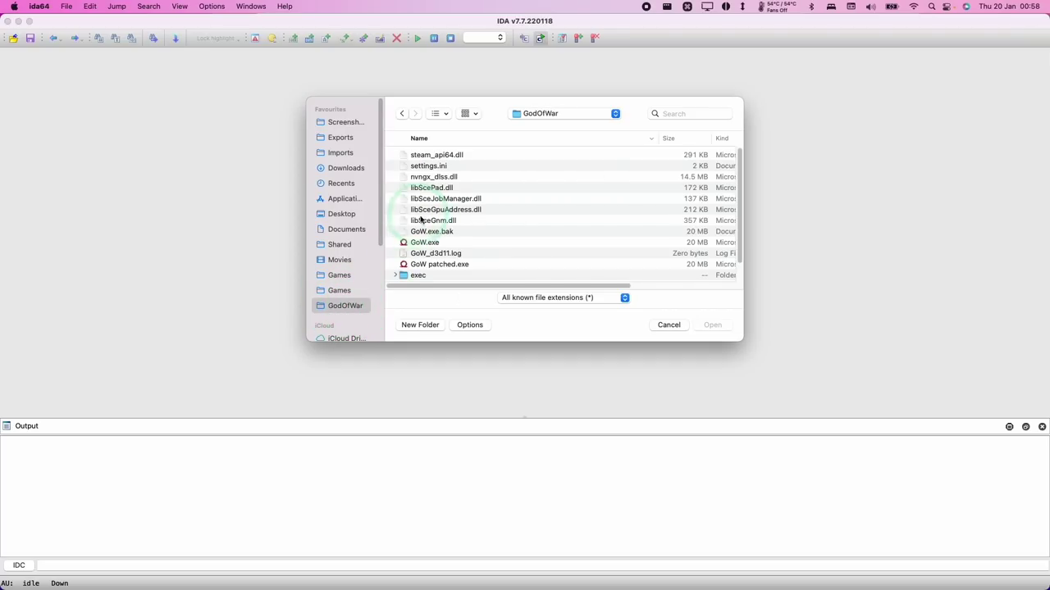
left_click(420, 243)
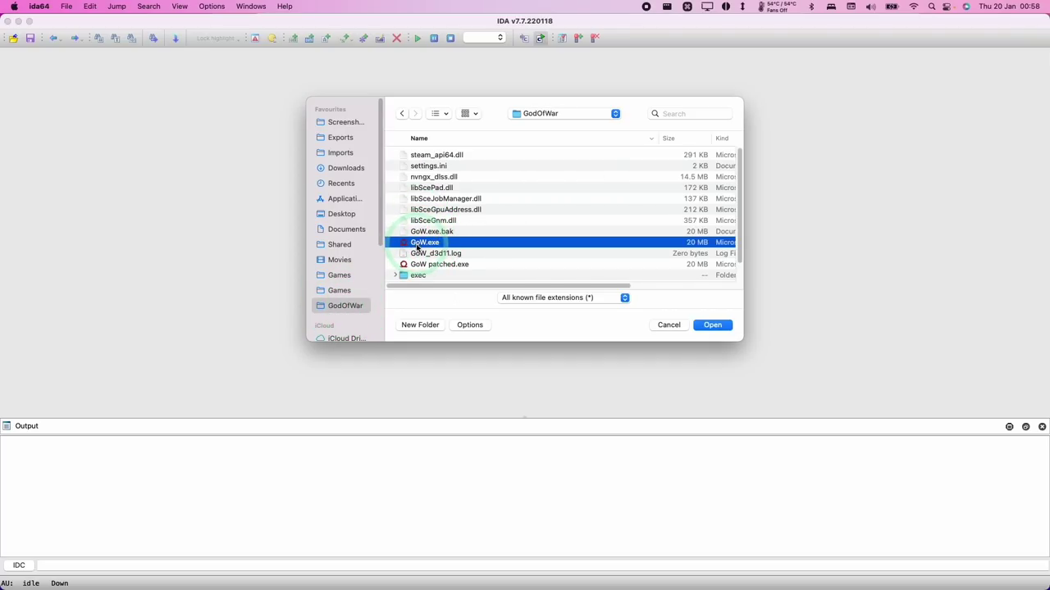
left_click(710, 326)
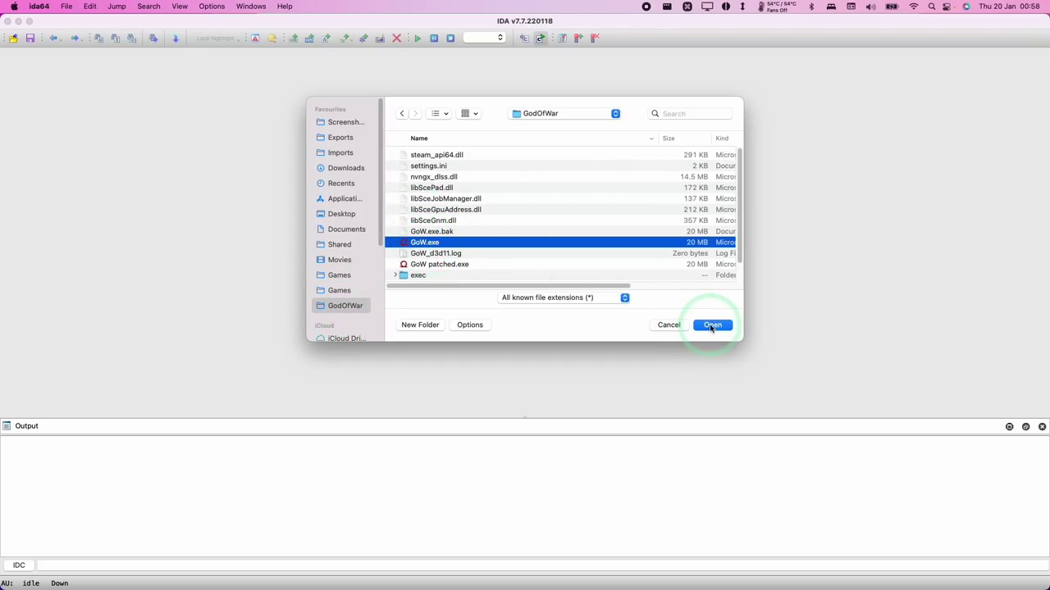
Load it as a Portable executable for AMD64 and skip the extra DLL prompt
left_click(313, 216)
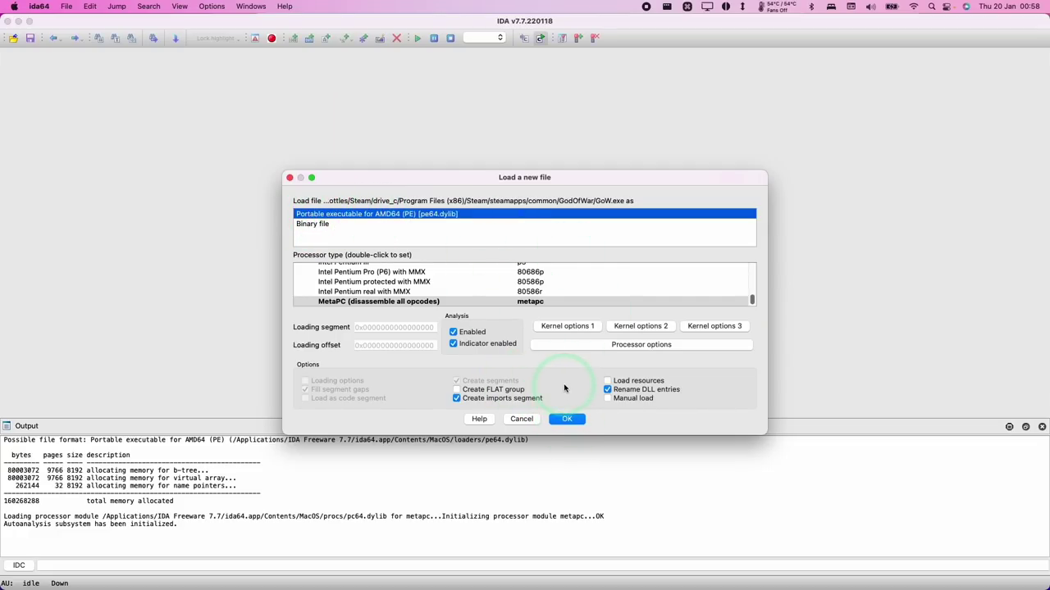
left_click(569, 419)
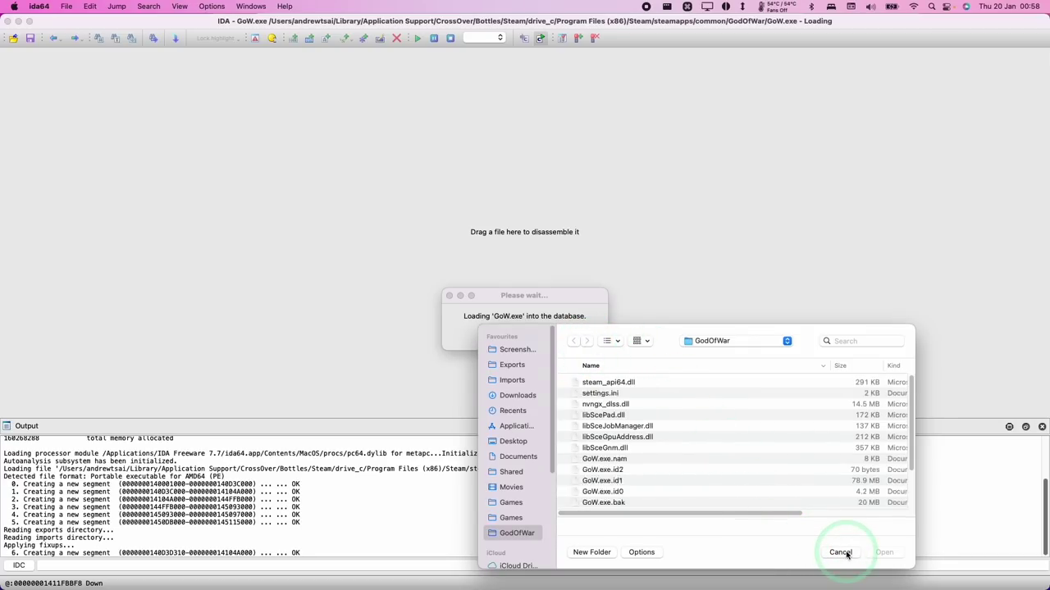
left_click(841, 551)
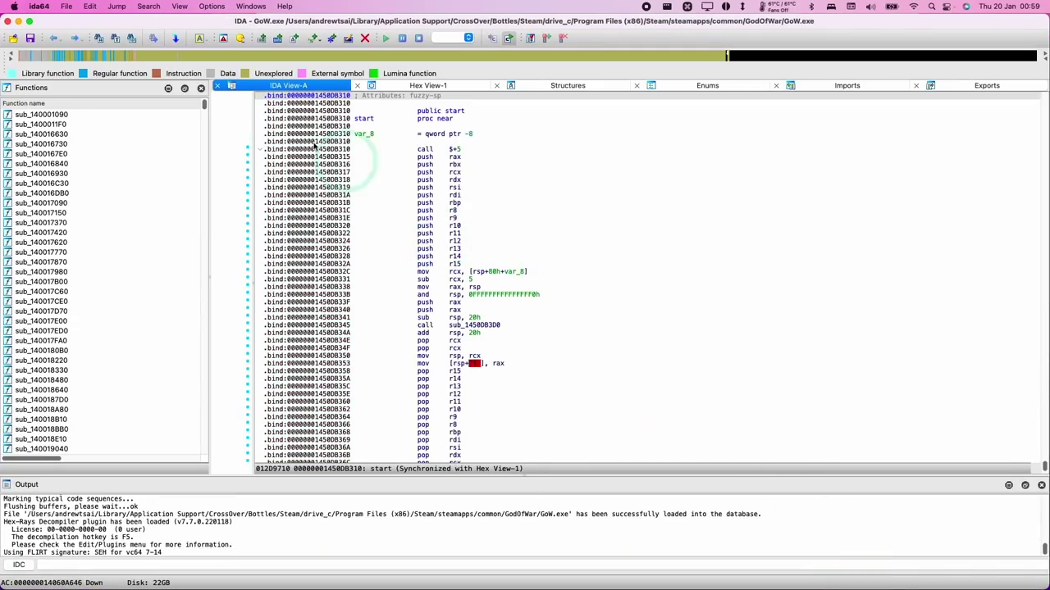
Open the Strings subview listing all strings in the binary
left_click(179, 6)
mouse_move(187, 20)
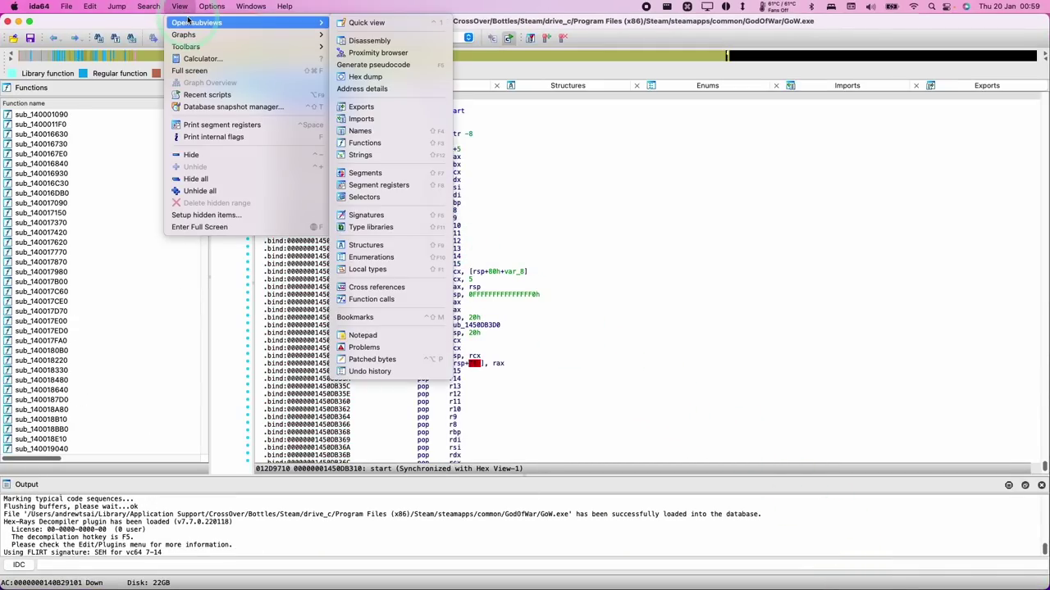
left_click(373, 154)
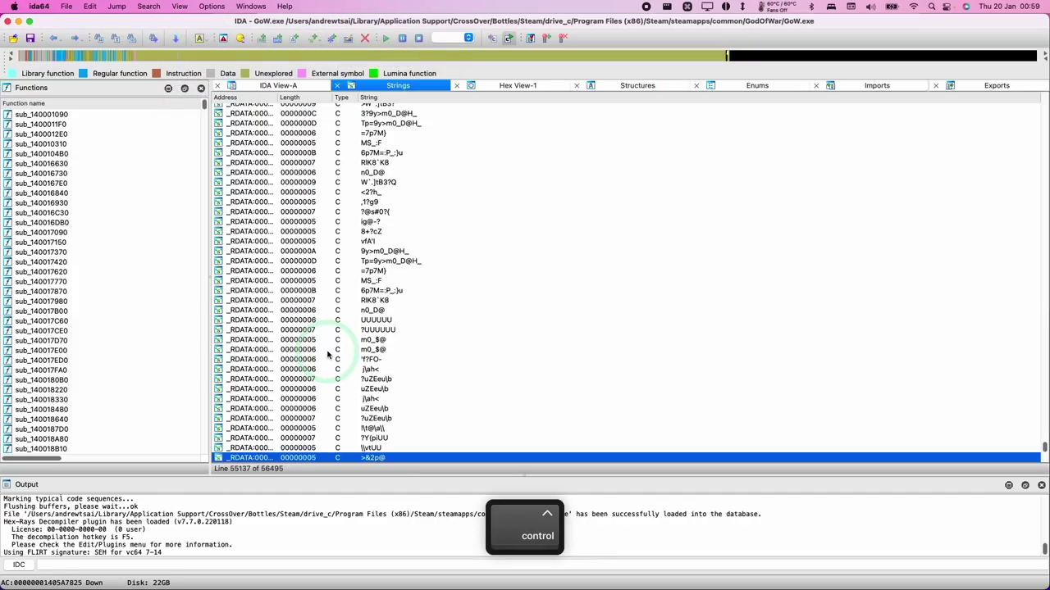
Quick-filter the strings on 'windows' and select 'You need at least Windows 10.'
left_click(326, 353, "ctrl")
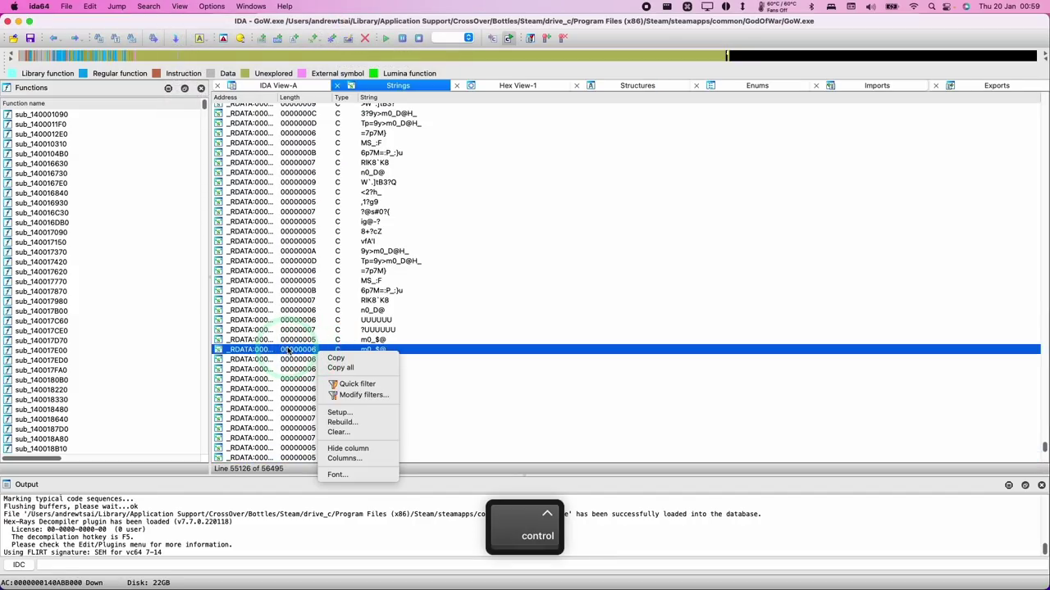
left_click(354, 386)
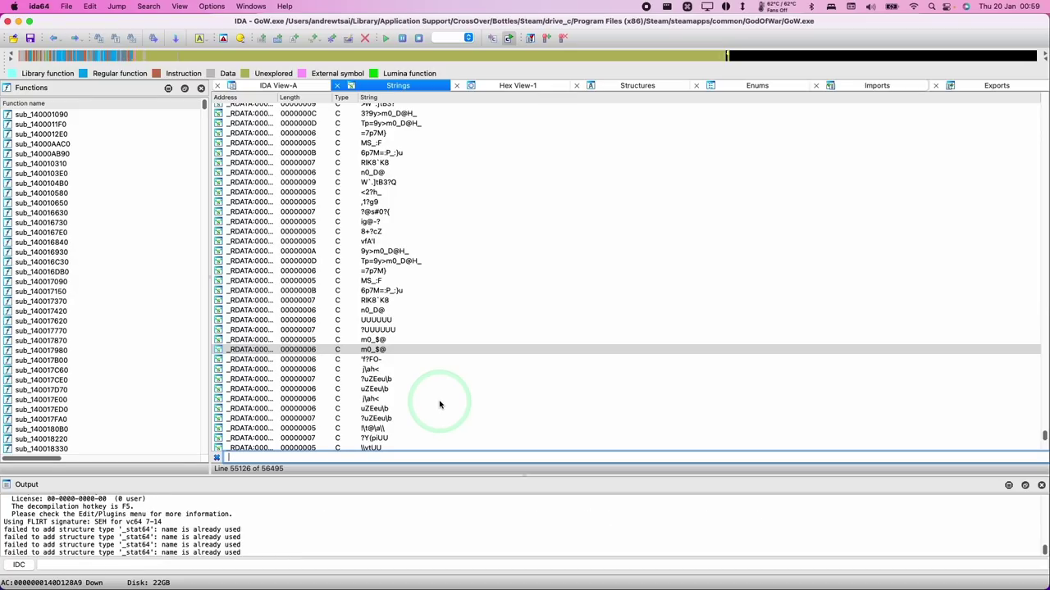
type("window")
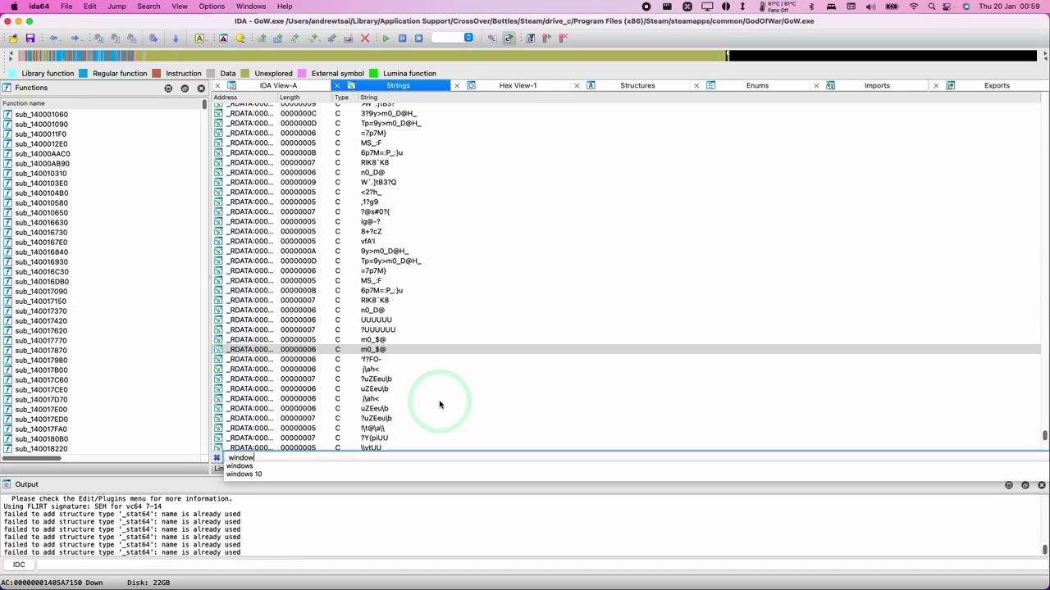
type("s")
key("Return")
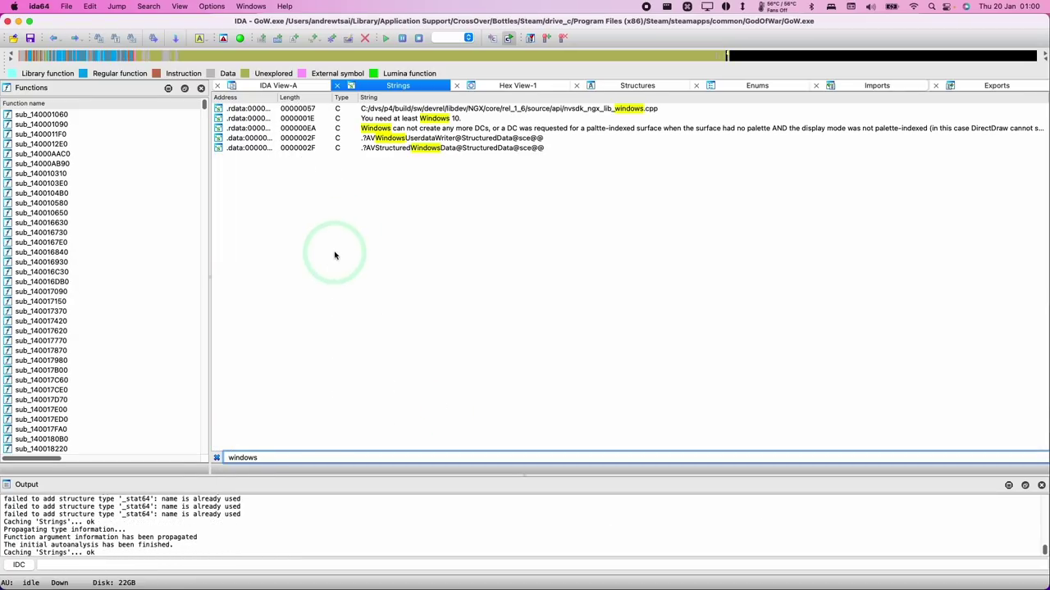
left_click(397, 120)
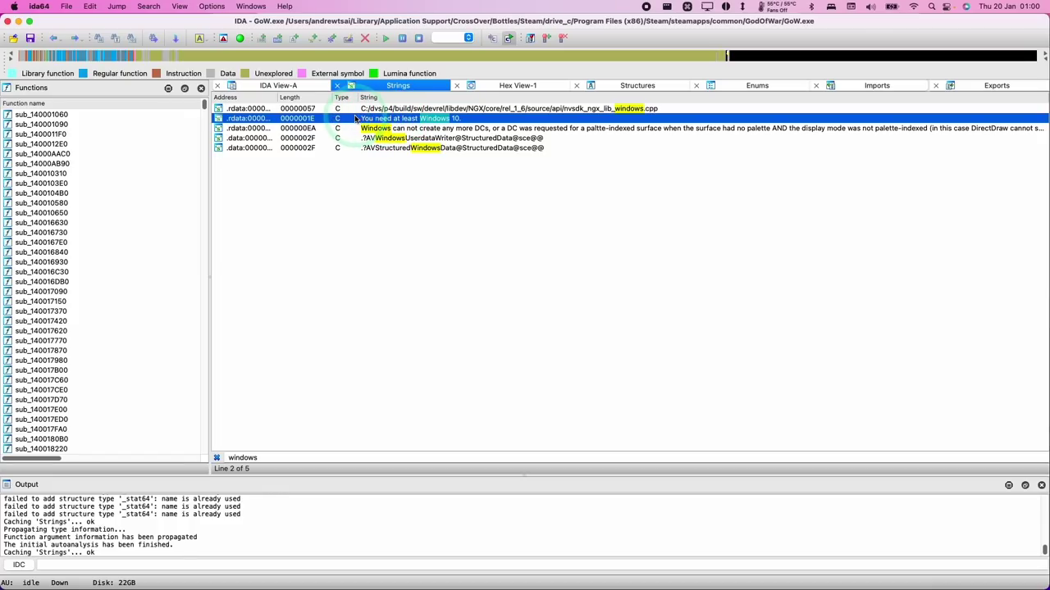
Follow the string's first xref to sub_1403FE7B0+D9, back to loc_1403FE7F6, and select jnz short loc_1403FE89F
double_click(353, 121)
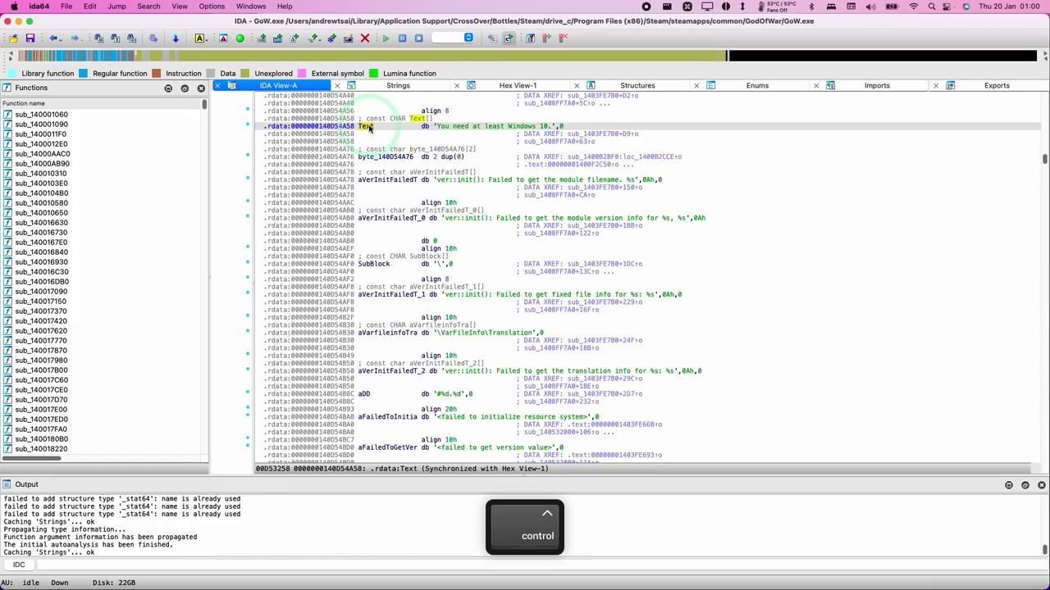
left_click(369, 128, "ctrl")
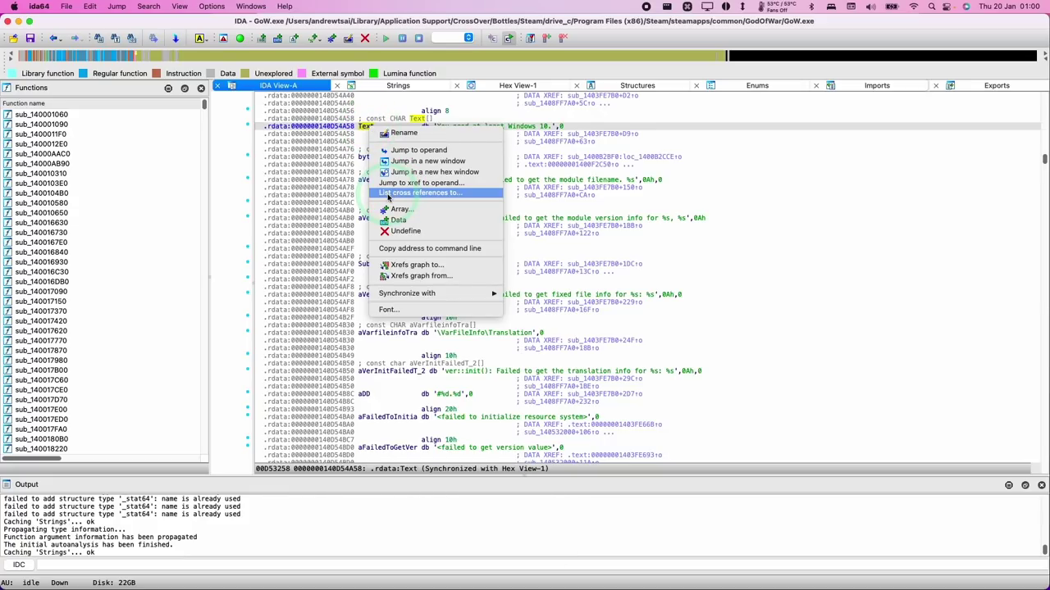
left_click(431, 195)
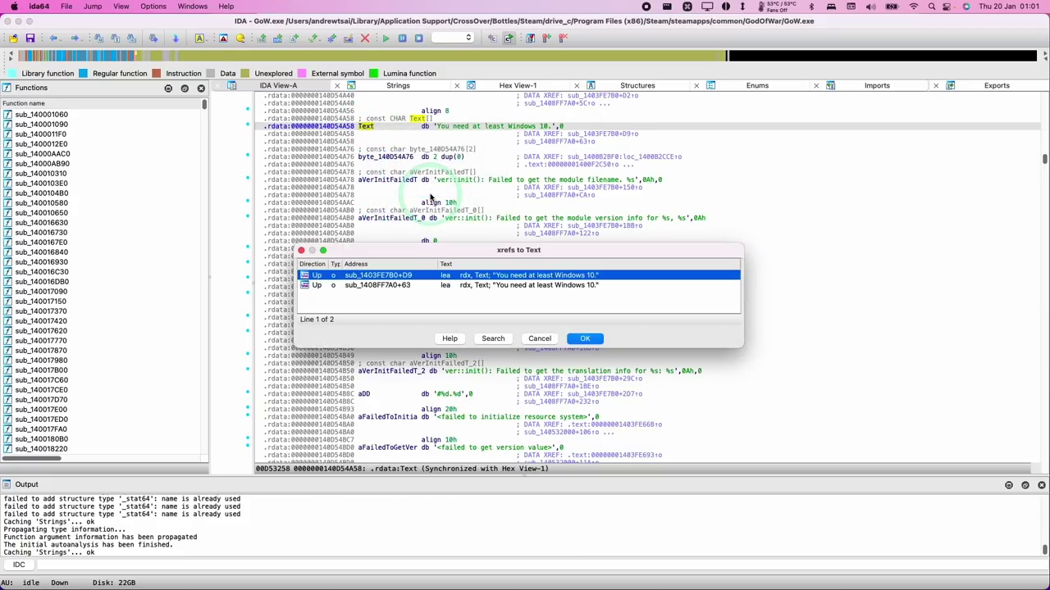
left_click(585, 339)
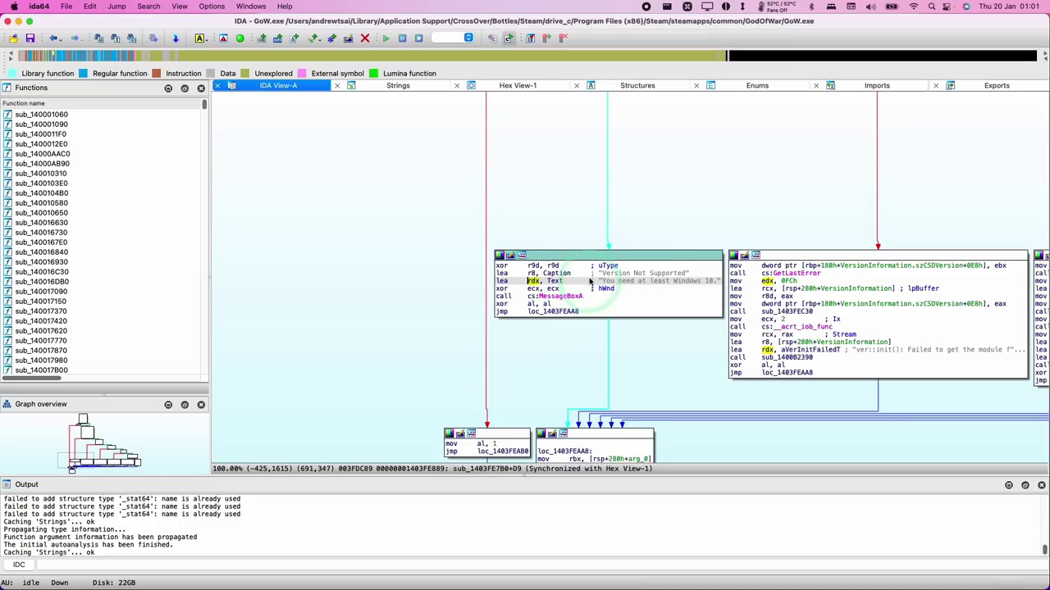
double_click(608, 240)
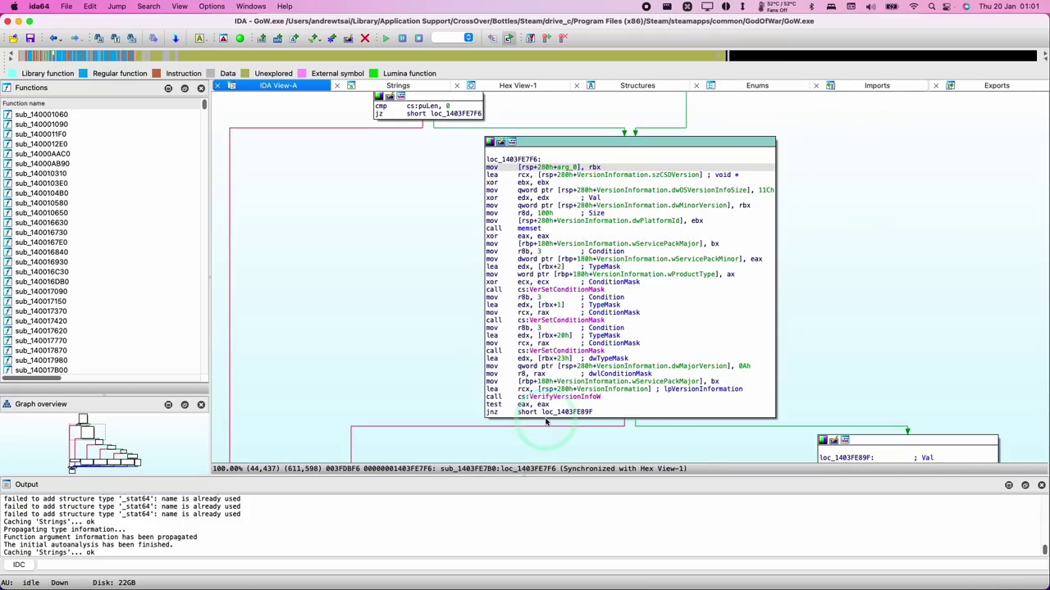
left_click(497, 413)
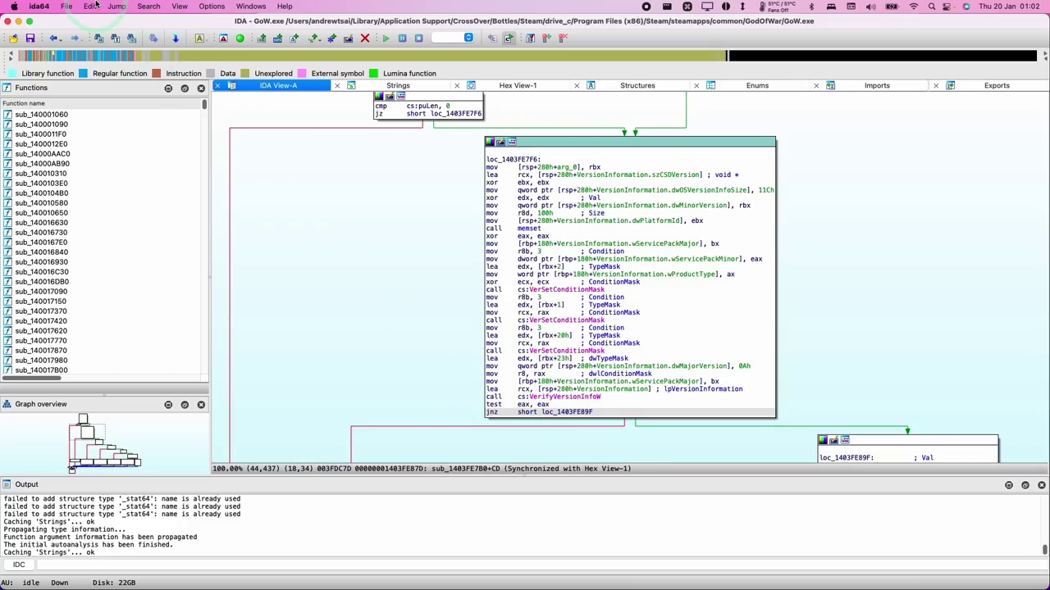
Assemble jmp short loc_1403FE89F over the jnz at 0x1403FE87D, without assembling further instructions
left_click(90, 6)
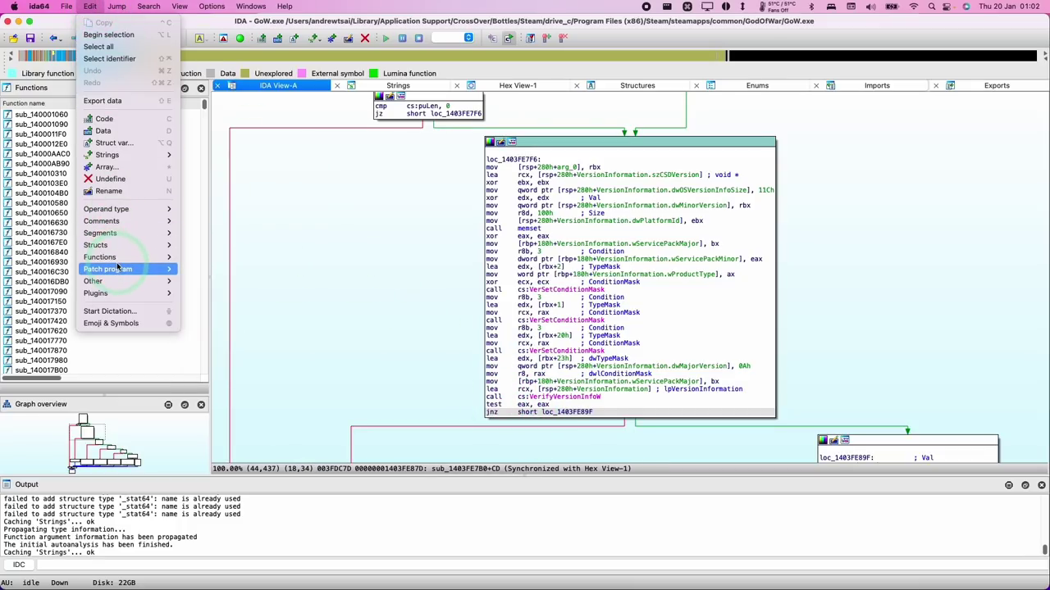
mouse_move(117, 269)
left_click(219, 295)
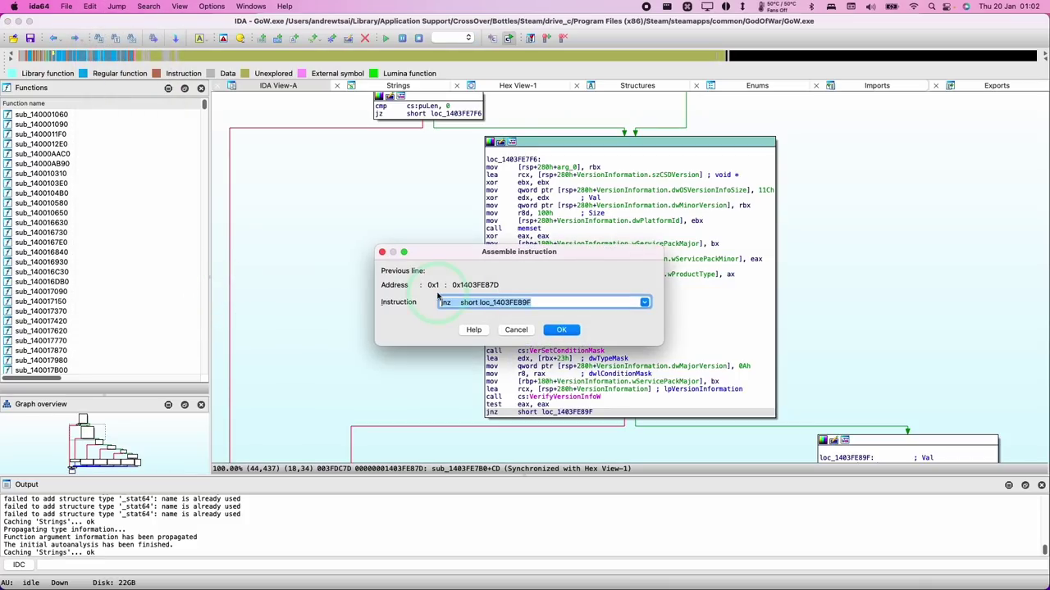
left_click(450, 302)
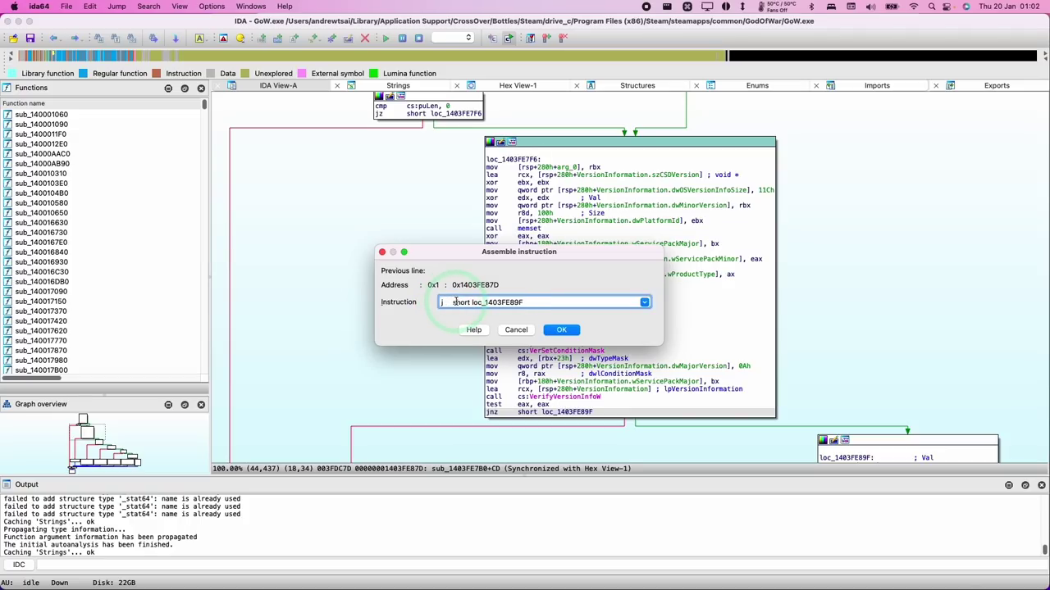
type("mp")
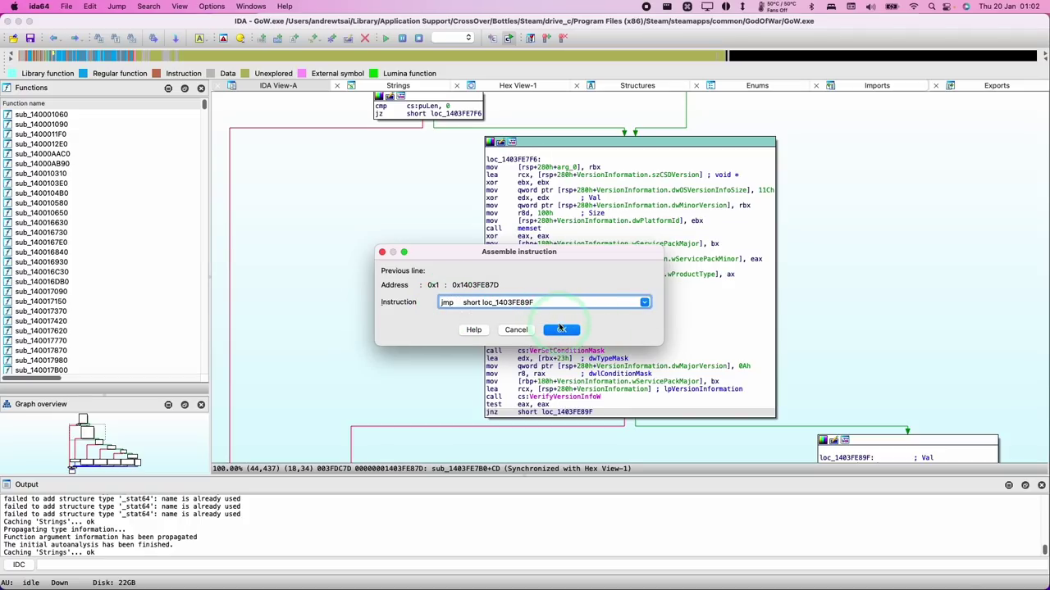
left_click(561, 330)
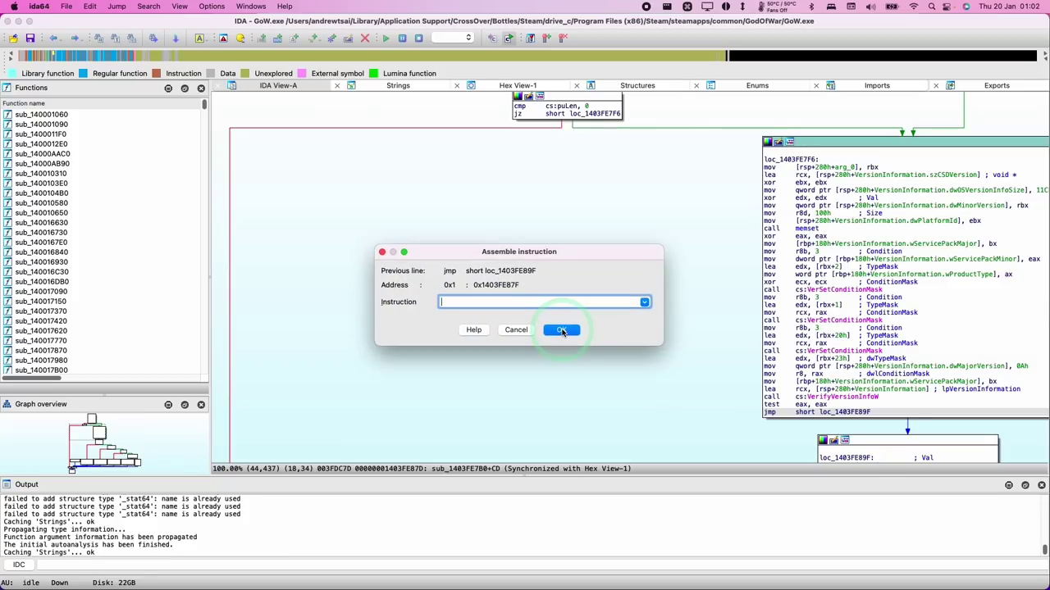
left_click(520, 331)
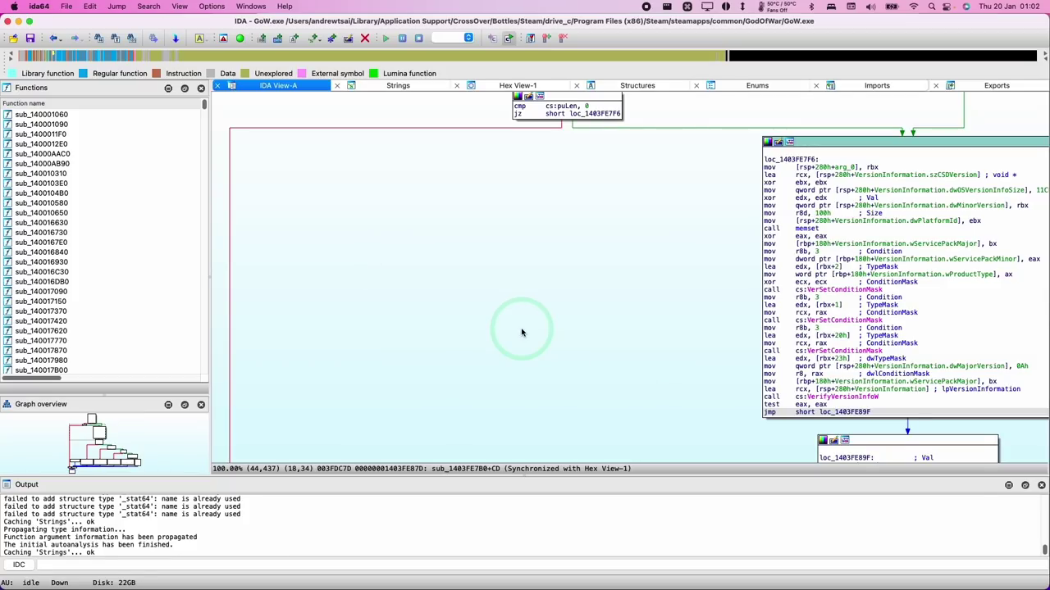
Jump from the filtered strings to the Windows 10 message and list its cross-references
left_click(395, 86)
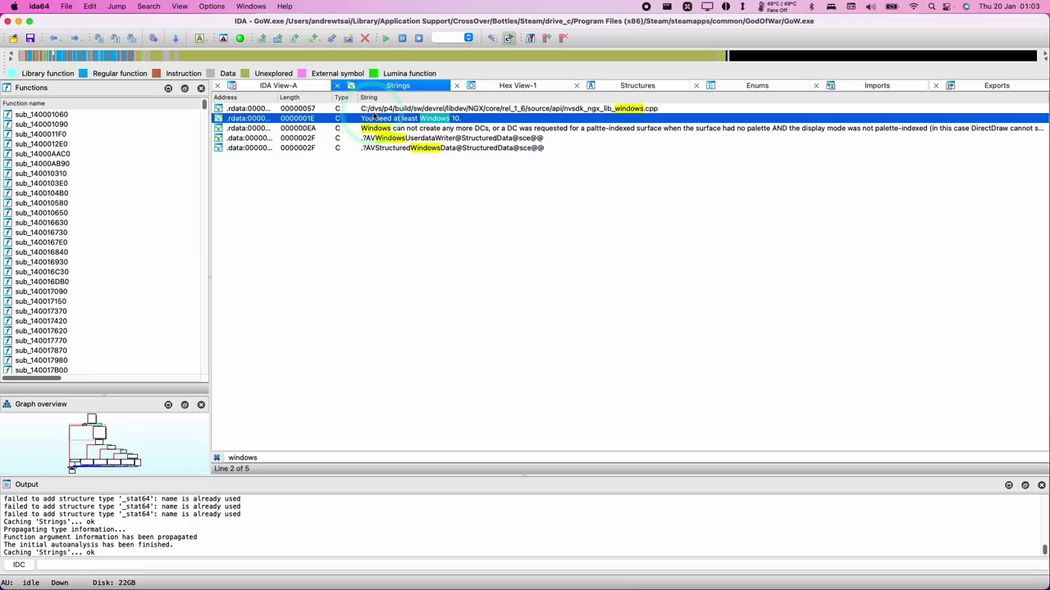
double_click(355, 119)
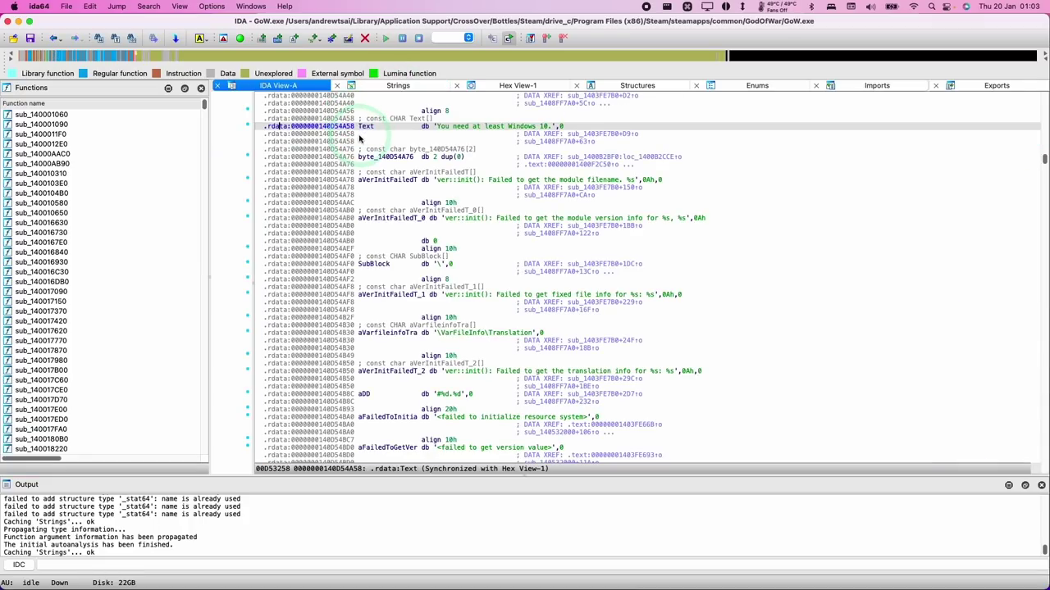
key("ctrl")
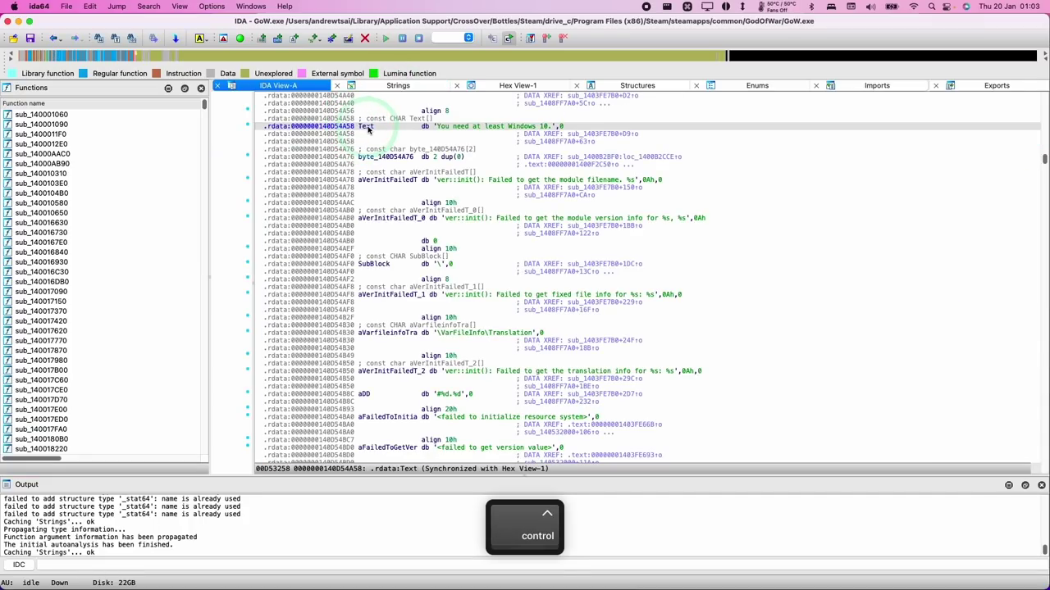
left_click(368, 128, "ctrl")
left_click(412, 198)
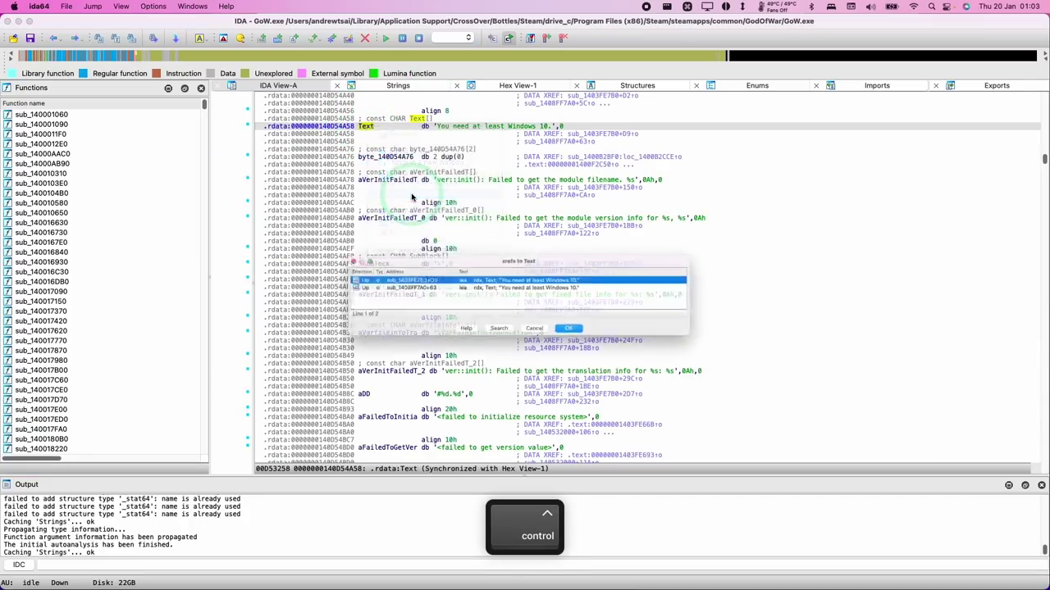
Go to the second reference, sub_1408FF7A0+63, and select the guarding jnz short loc_1408FF817
left_click(358, 285)
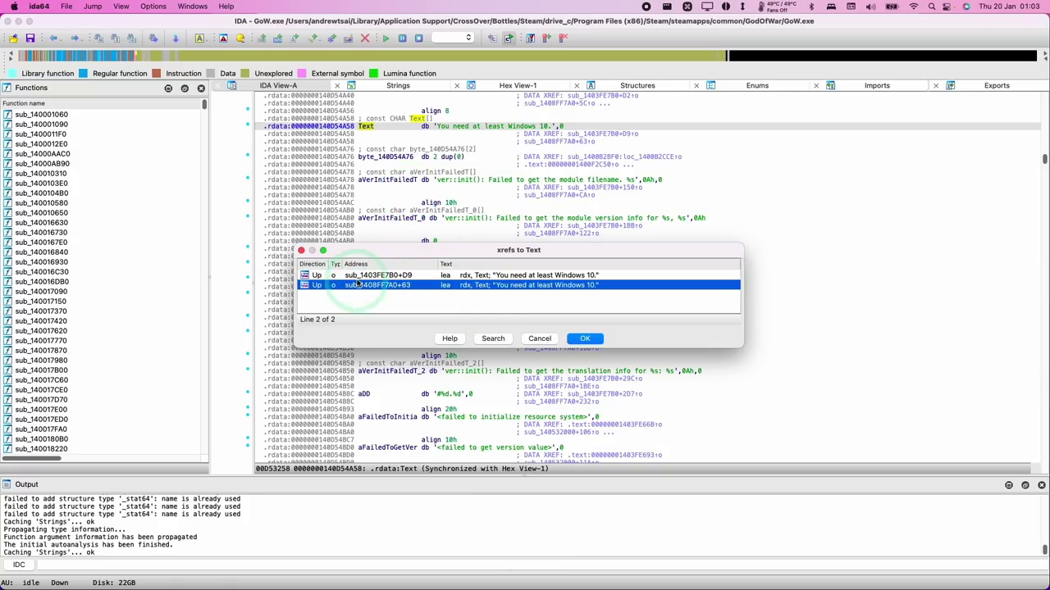
left_click(584, 340)
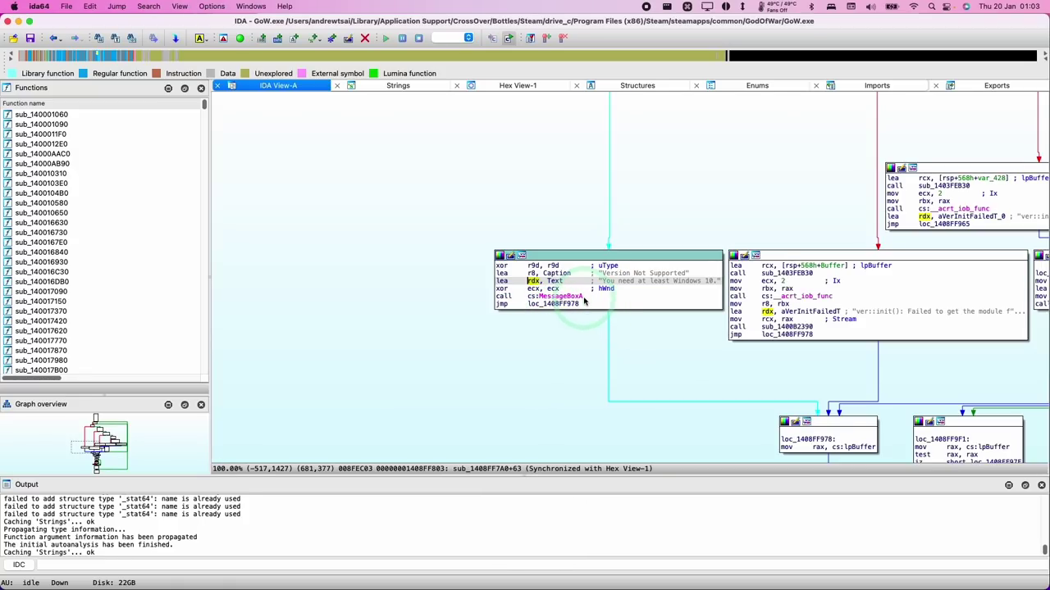
left_click(610, 223)
mouse_move(610, 223)
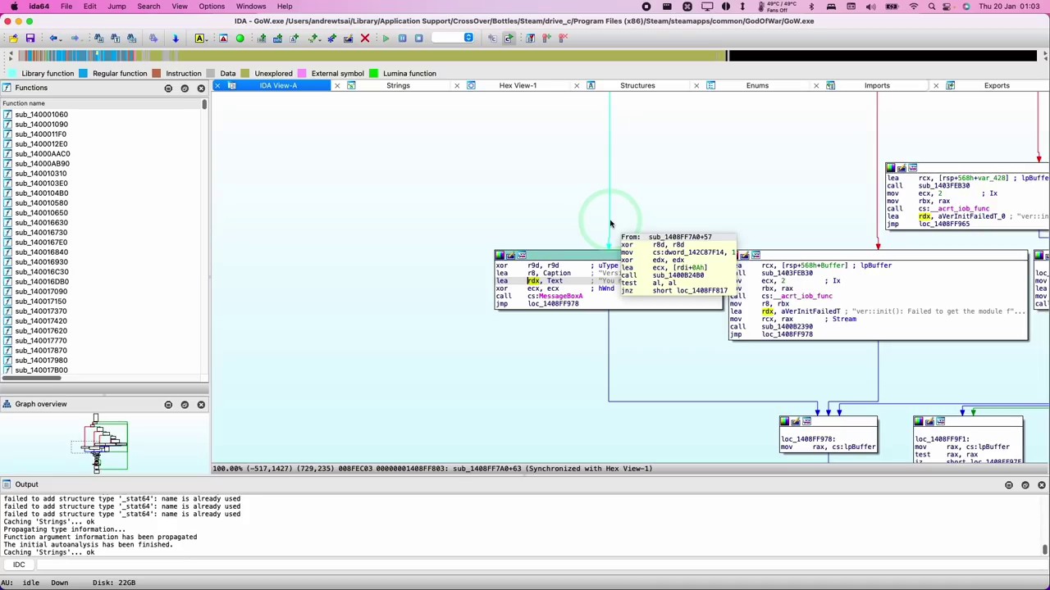
double_click(610, 223)
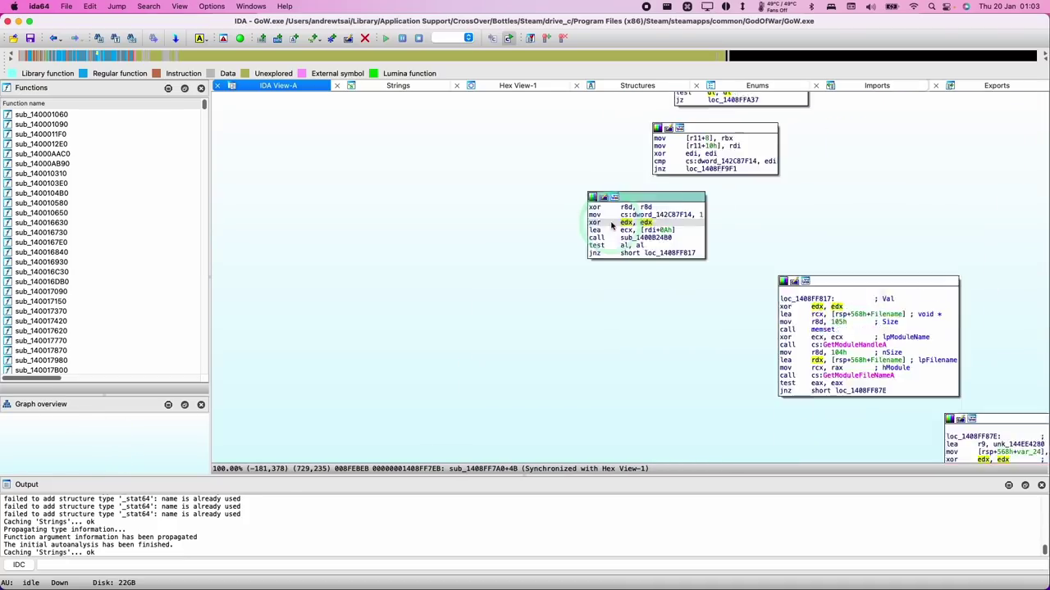
left_click(581, 308)
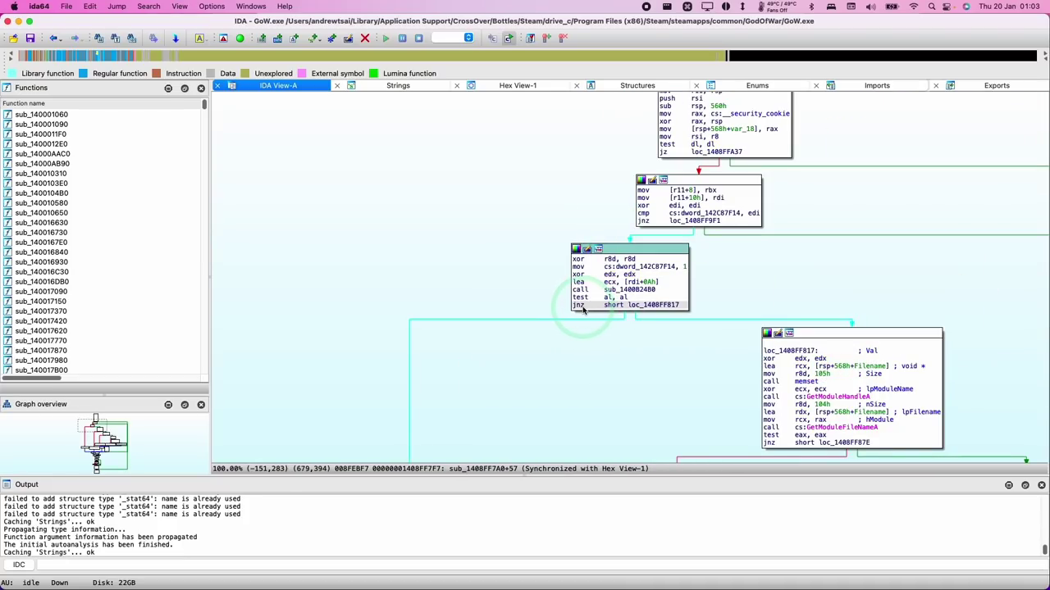
Open the Assemble dialog for the jnz short loc_1408FF817 instruction
left_click(90, 7)
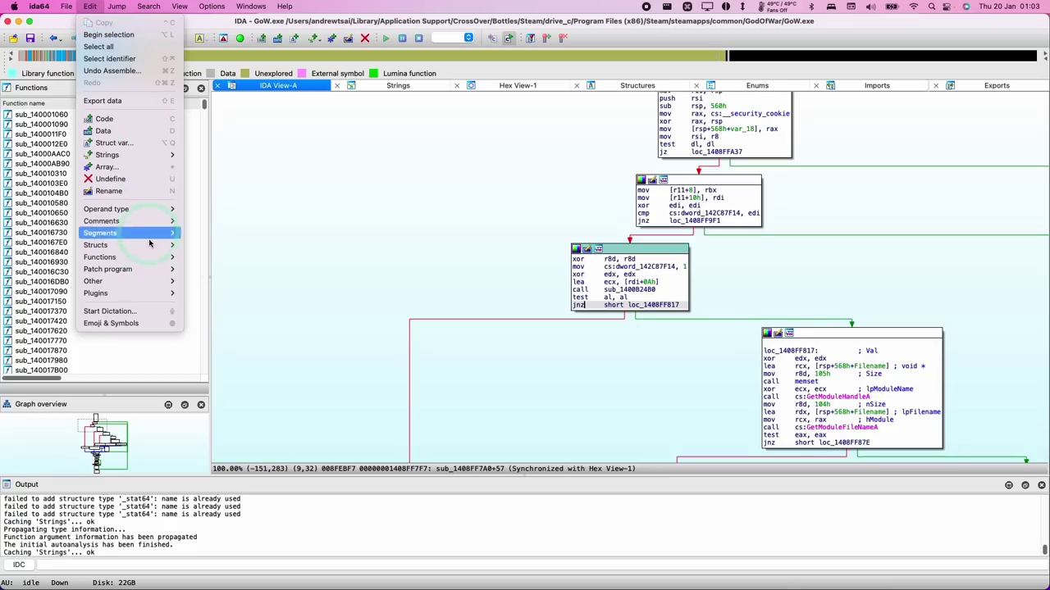
mouse_move(153, 269)
left_click(266, 296)
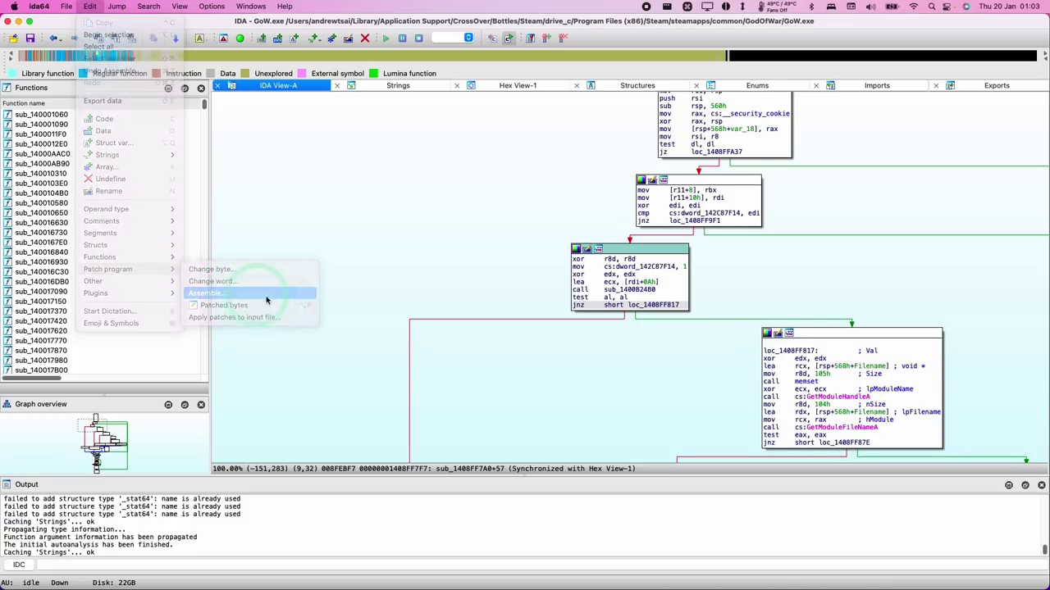
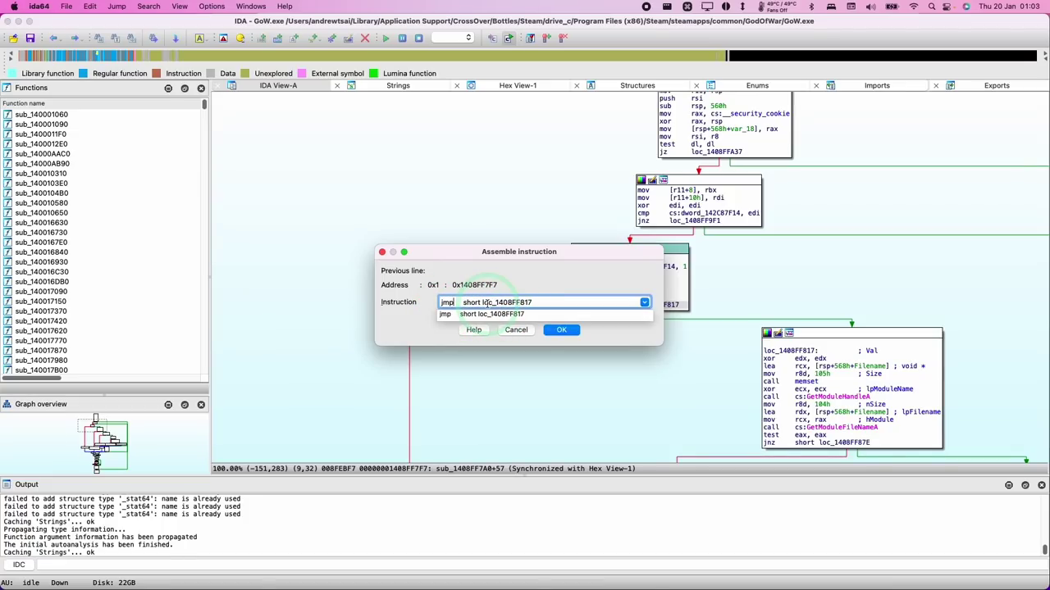
Patch the jnz at 0x1408FF7F7 to 'jmp short loc_1408FF817' and close the assembler
left_click(562, 330)
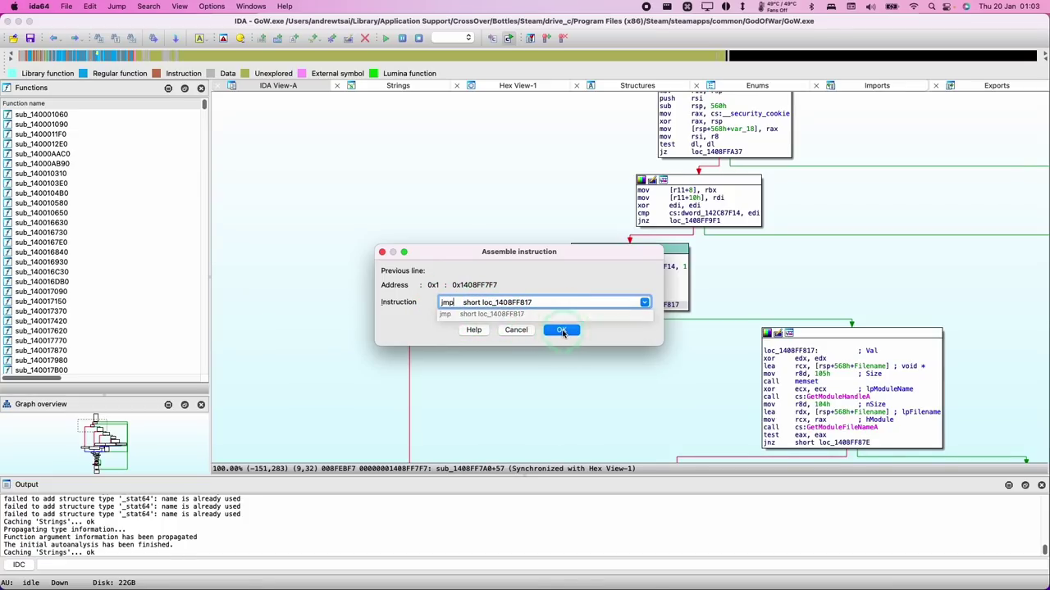
left_click(562, 333)
left_click(516, 331)
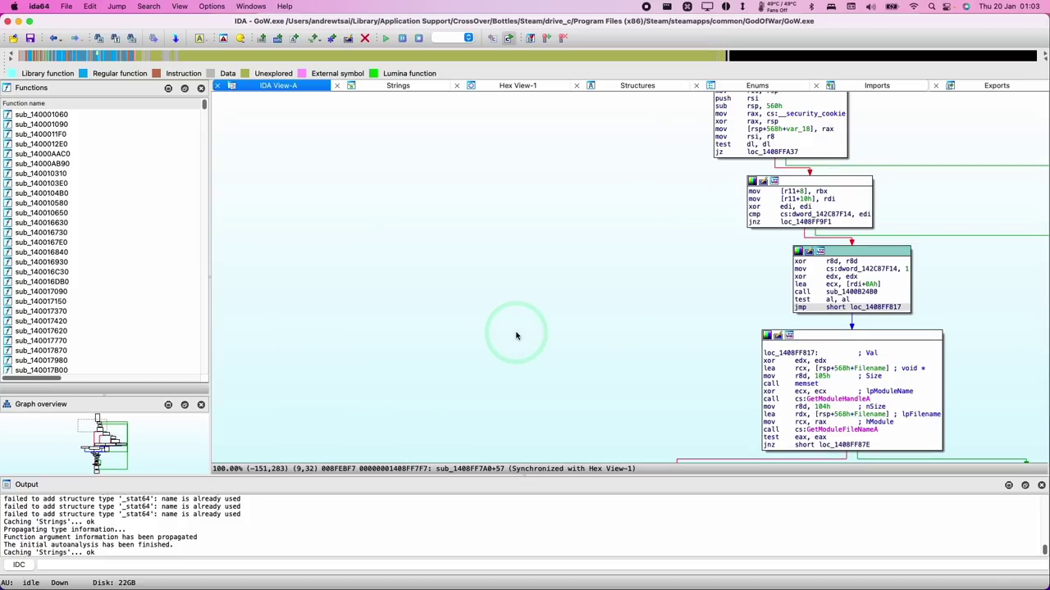